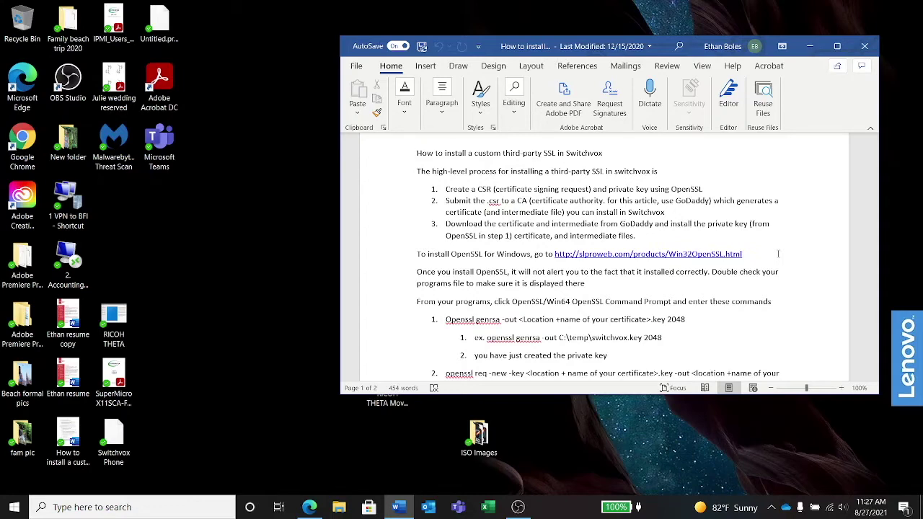
- Download the Win64 OpenSSL Light installer in Microsoft Edge
{"action": "scroll", "coordinate": [778, 254], "scroll_direction": "down", "scroll_amount": 3}
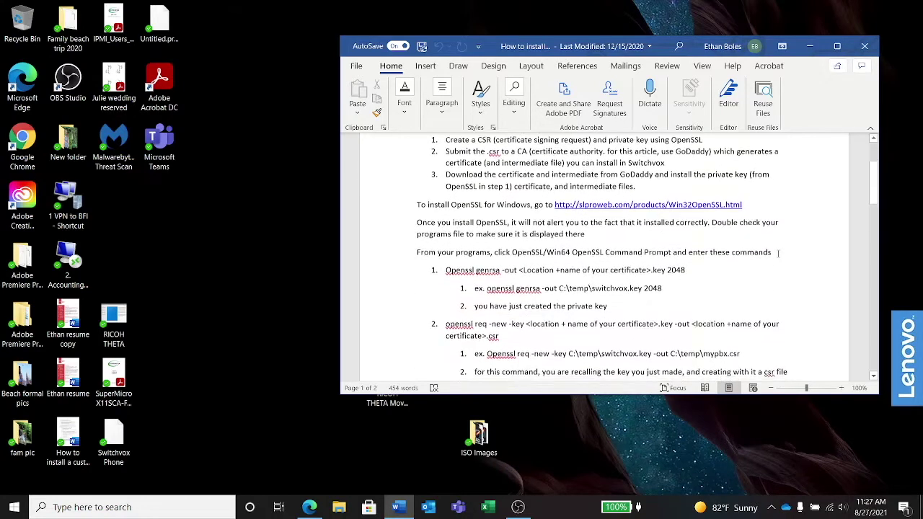
{"action": "scroll", "coordinate": [777, 254], "scroll_direction": "down", "scroll_amount": 1}
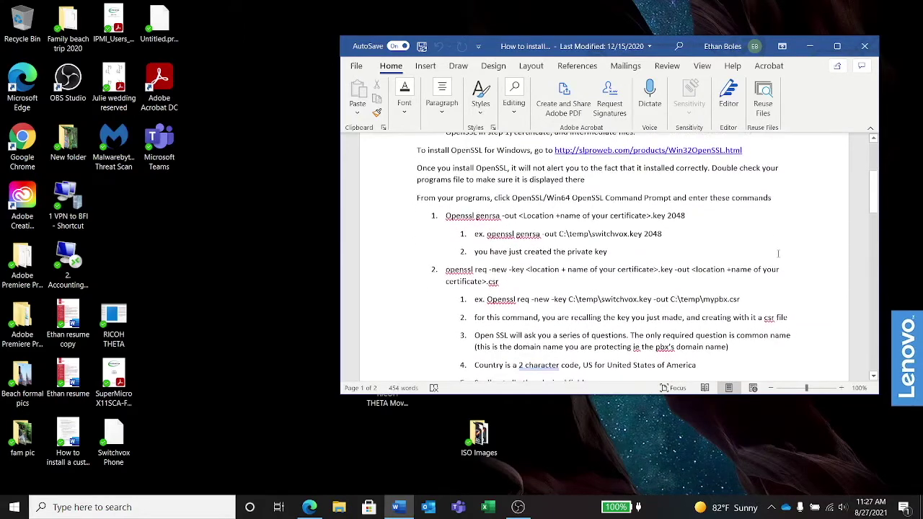
{"action": "scroll", "coordinate": [778, 254], "scroll_direction": "down", "scroll_amount": 1}
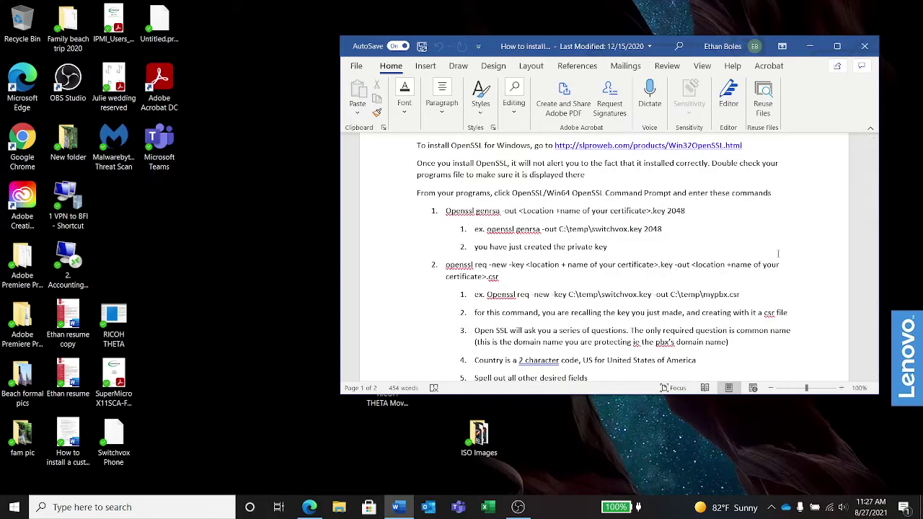
{"action": "scroll", "coordinate": [778, 253], "scroll_direction": "up", "scroll_amount": 5}
{"action": "scroll", "coordinate": [778, 254], "scroll_direction": "down", "scroll_amount": 3}
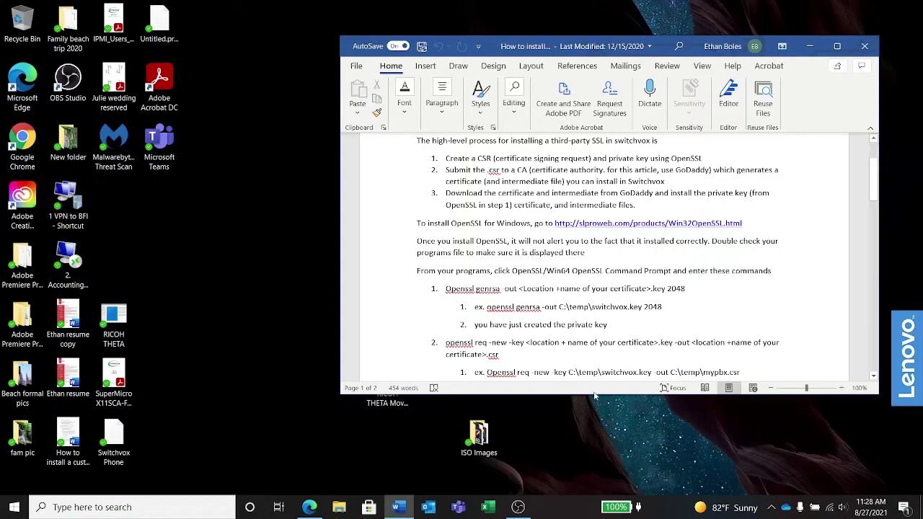
{"action": "left_click", "coordinate": [311, 507]}
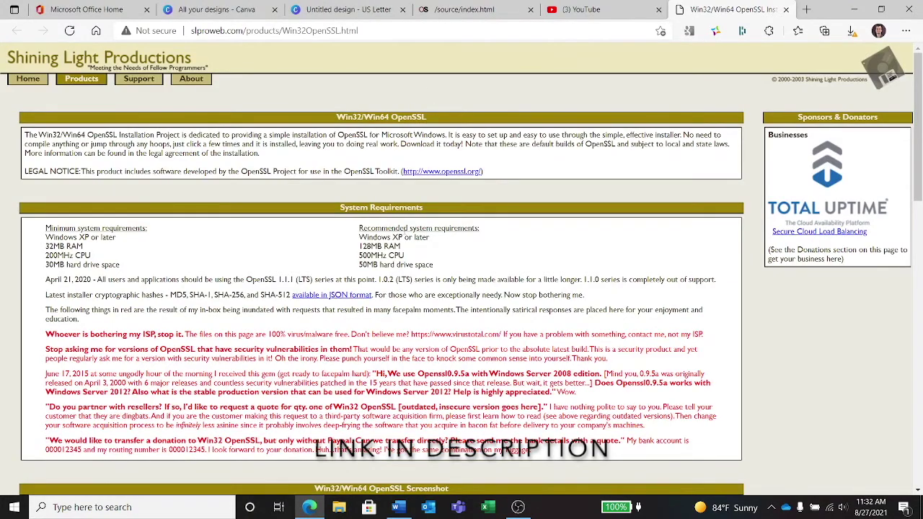
{"action": "scroll", "coordinate": [462, 269], "scroll_direction": "down", "scroll_amount": 5}
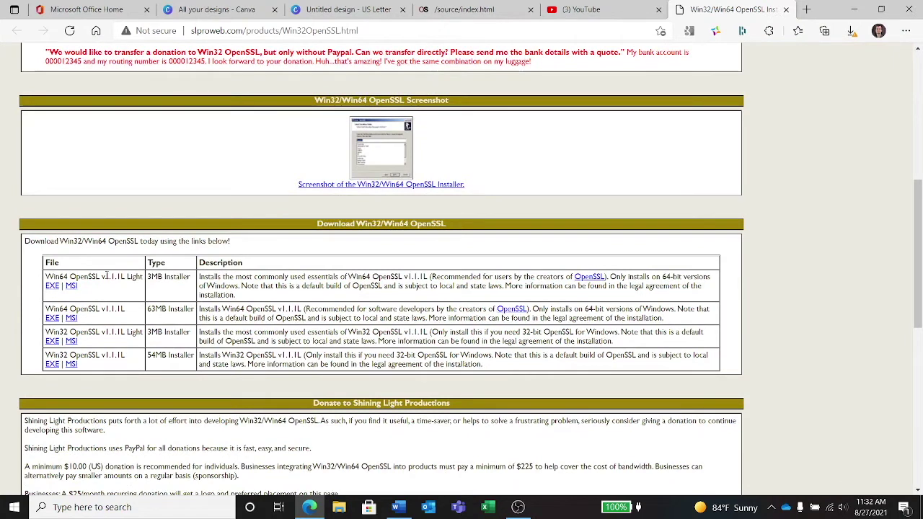
{"action": "left_click", "coordinate": [52, 287]}
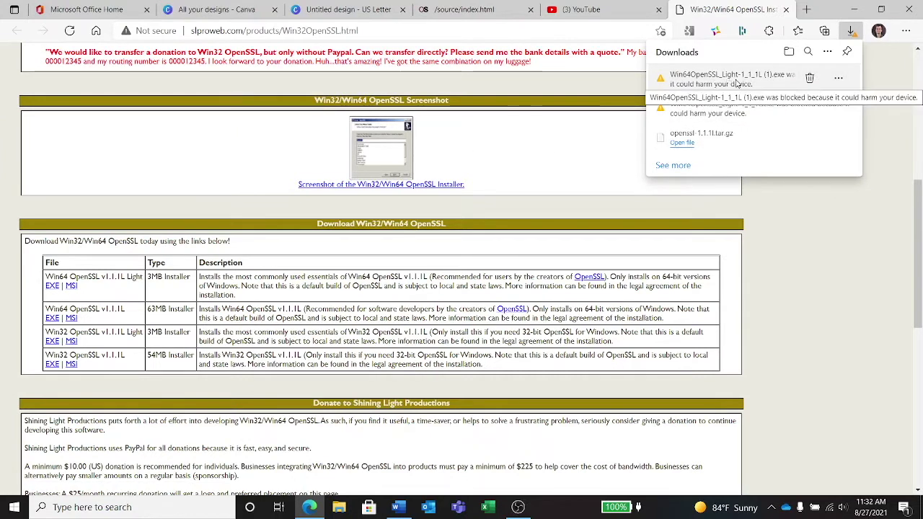
- Keep the blocked installer despite the warnings and launch it past SmartScreen
{"action": "left_click", "coordinate": [838, 79]}
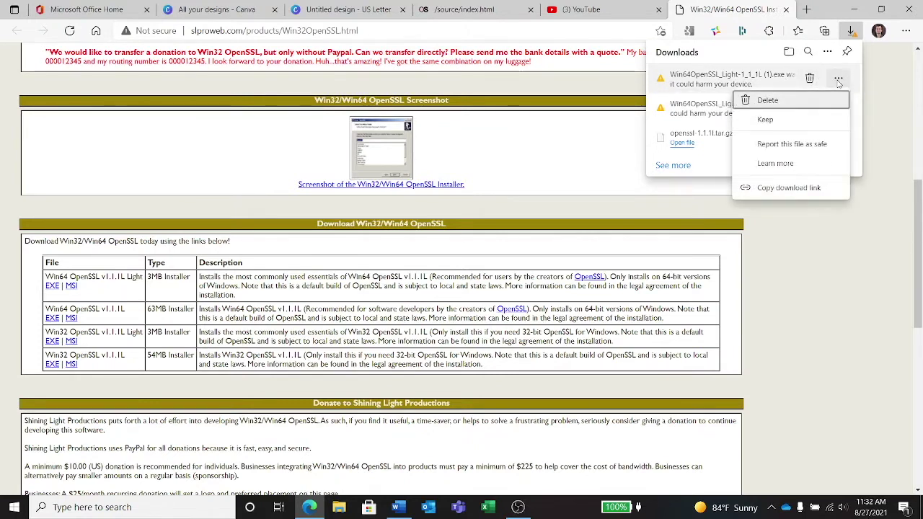
{"action": "left_click", "coordinate": [829, 123]}
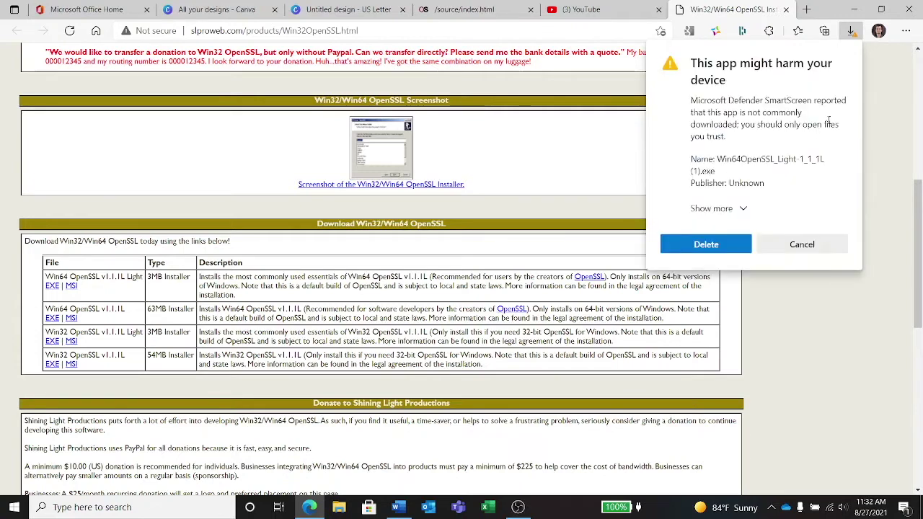
{"action": "left_click", "coordinate": [742, 210]}
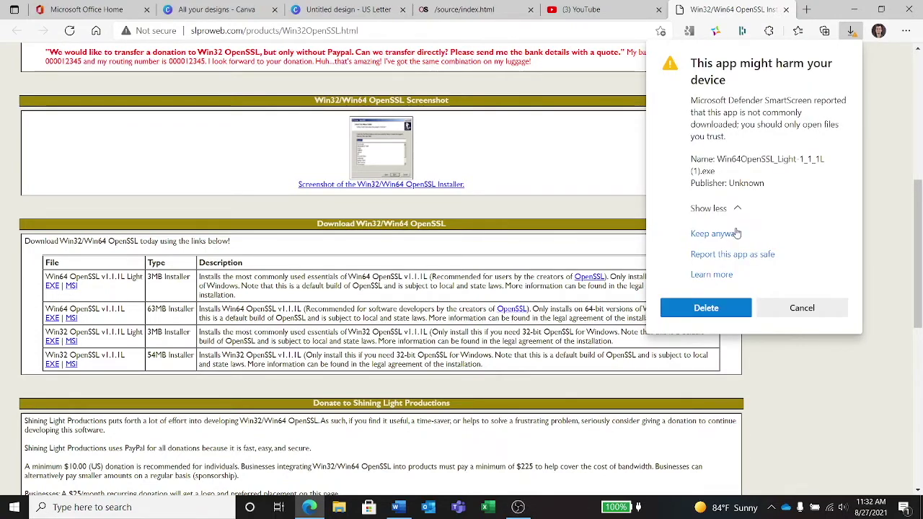
{"action": "left_click", "coordinate": [731, 236]}
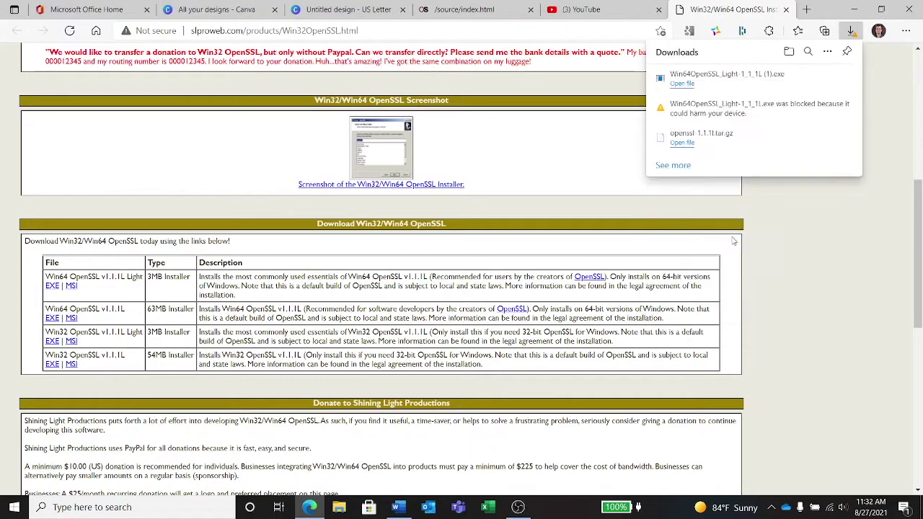
{"action": "left_click", "coordinate": [718, 78]}
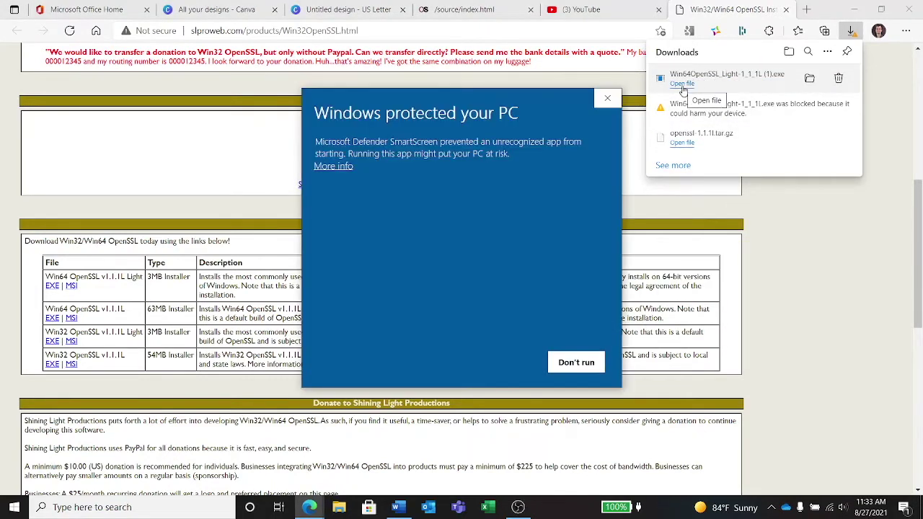
{"action": "left_click", "coordinate": [333, 166]}
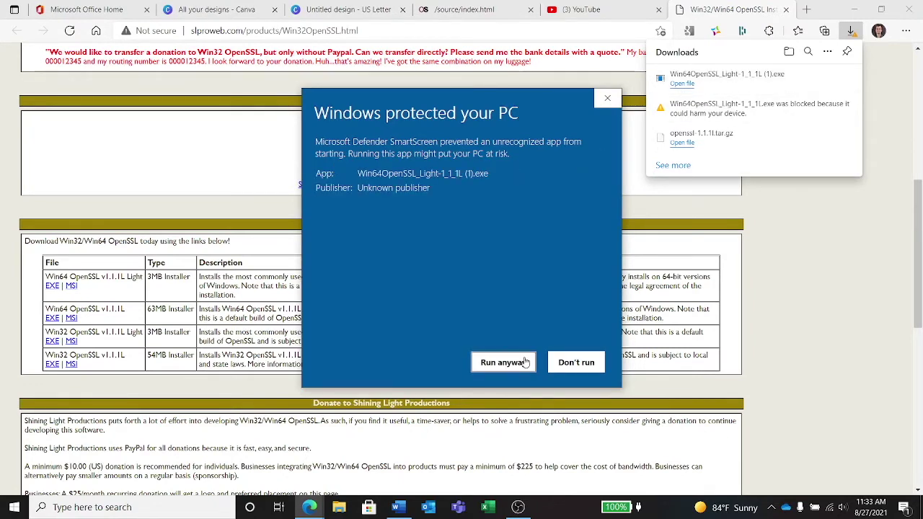
{"action": "left_click", "coordinate": [503, 362]}
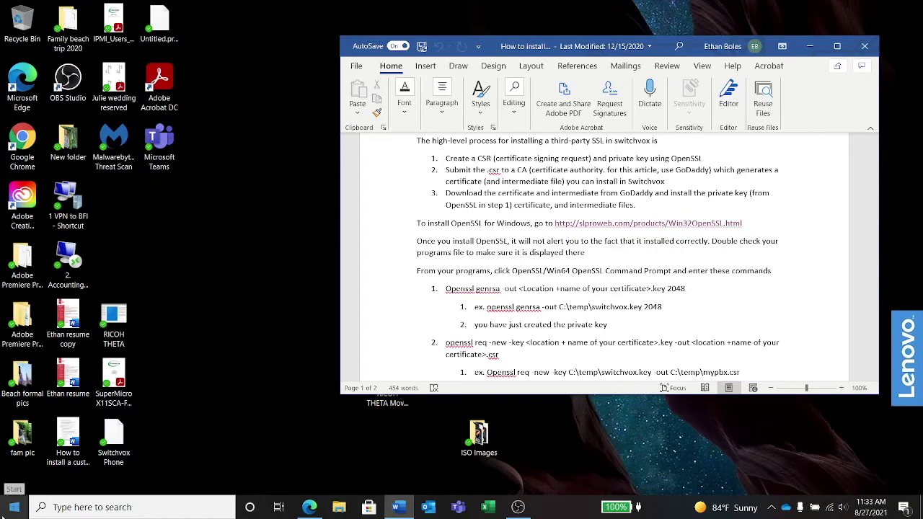
- Launch Win64 OpenSSL Command Prompt from the Start menu's OpenSSL folder, with the Word guide alongside
{"action": "left_click", "coordinate": [14, 507]}
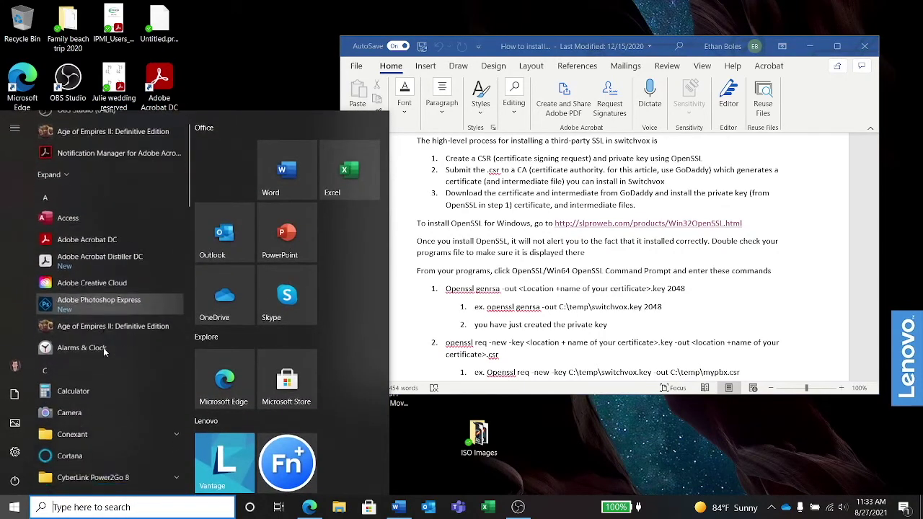
{"action": "scroll", "coordinate": [104, 349], "scroll_direction": "down", "scroll_amount": 15}
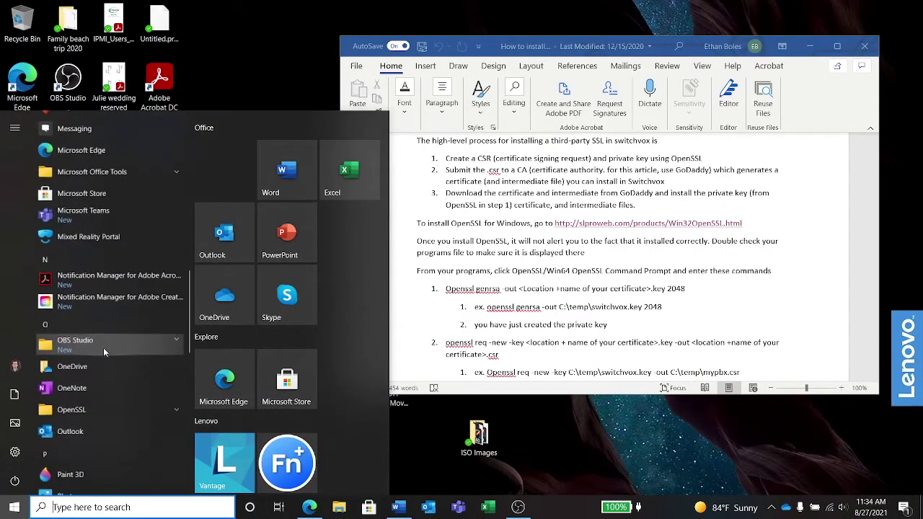
{"action": "scroll", "coordinate": [103, 348], "scroll_direction": "down", "scroll_amount": 5}
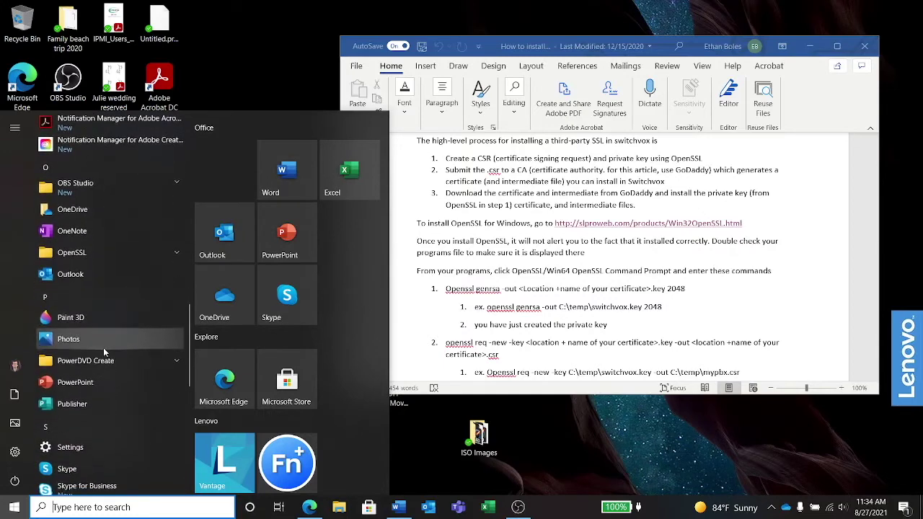
{"action": "left_click", "coordinate": [103, 245]}
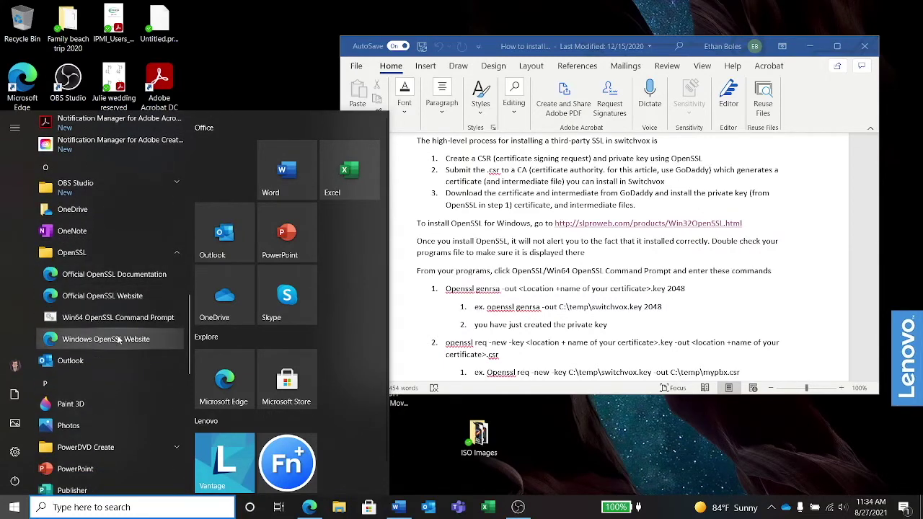
{"action": "left_click", "coordinate": [119, 321]}
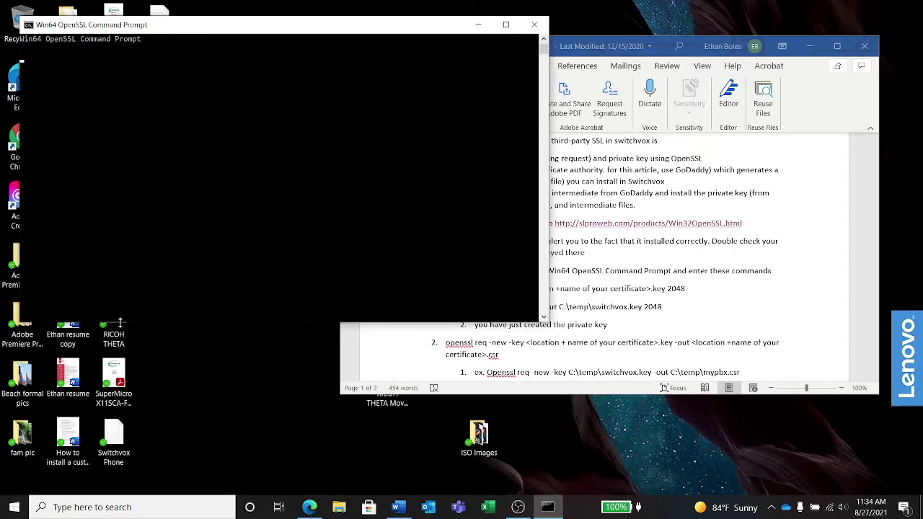
{"action": "left_click", "coordinate": [559, 201]}
{"action": "scroll", "coordinate": [510, 202], "scroll_direction": "down", "scroll_amount": 2}
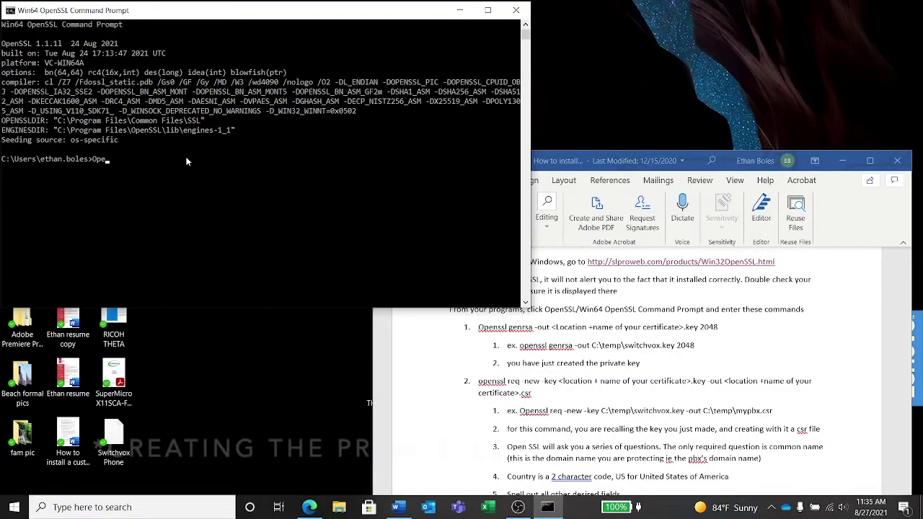
- Begin the openssl genrsa command and create a folder named 'stuff' on the C: drive
{"action": "type", "text": "ns"}
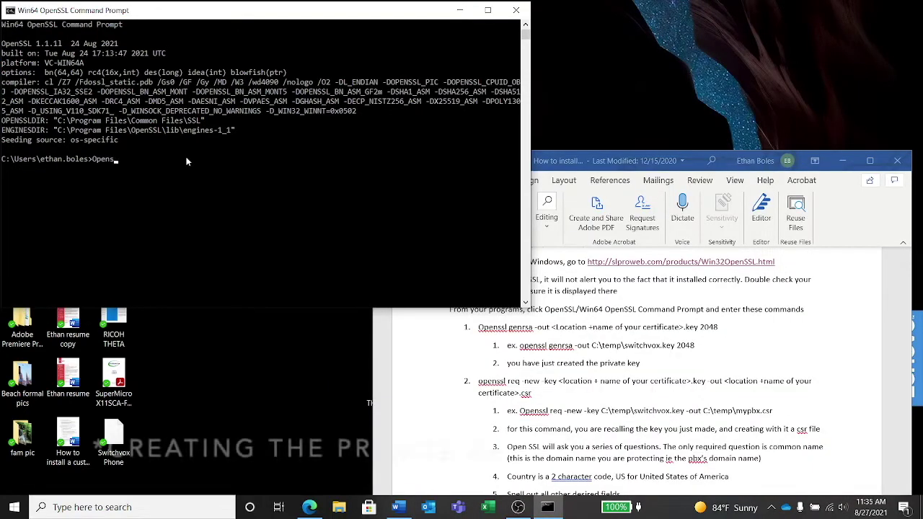
{"action": "type", "text": "sl gen"}
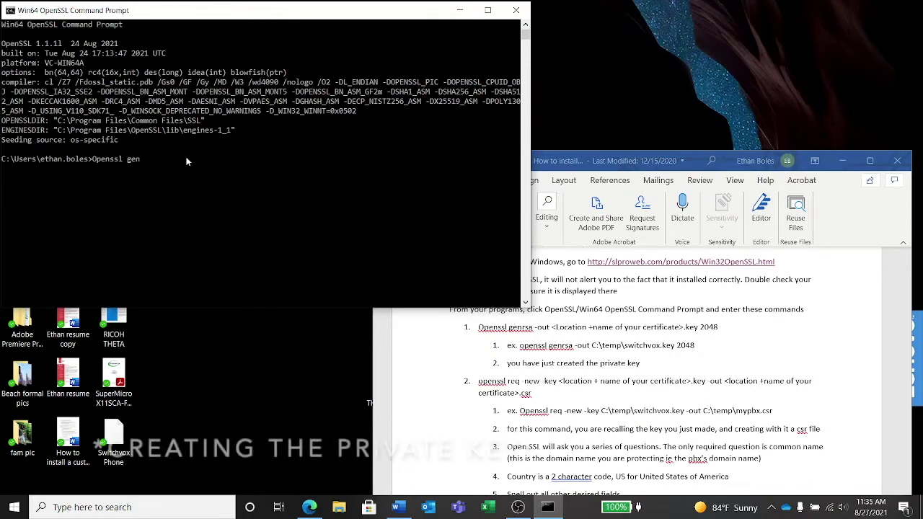
{"action": "type", "text": "rsa"}
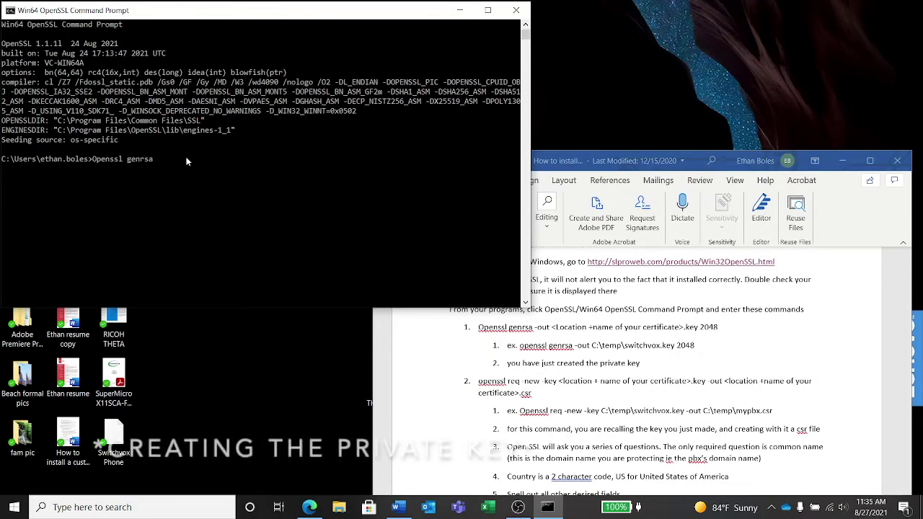
{"action": "type", "text": " -out C:"}
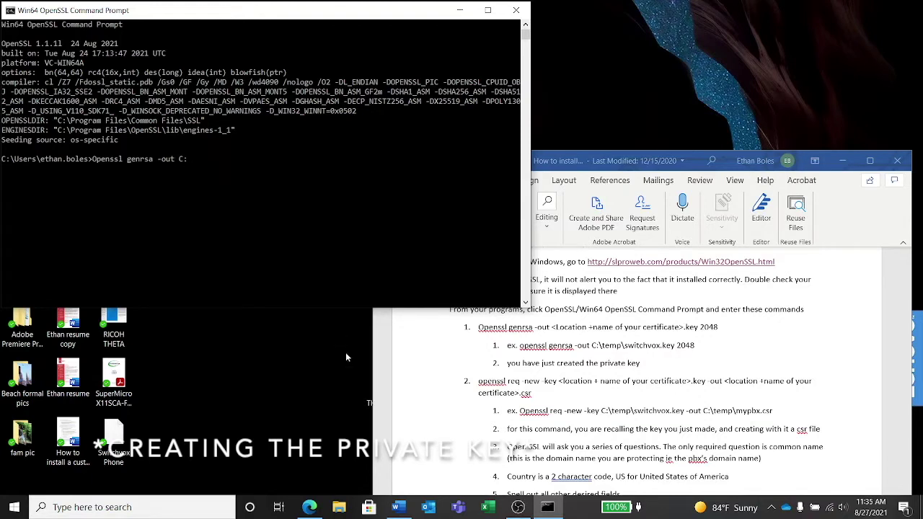
{"action": "left_click", "coordinate": [339, 506]}
{"action": "type", "text": "S"}
{"action": "key", "text": "BackSpace"}
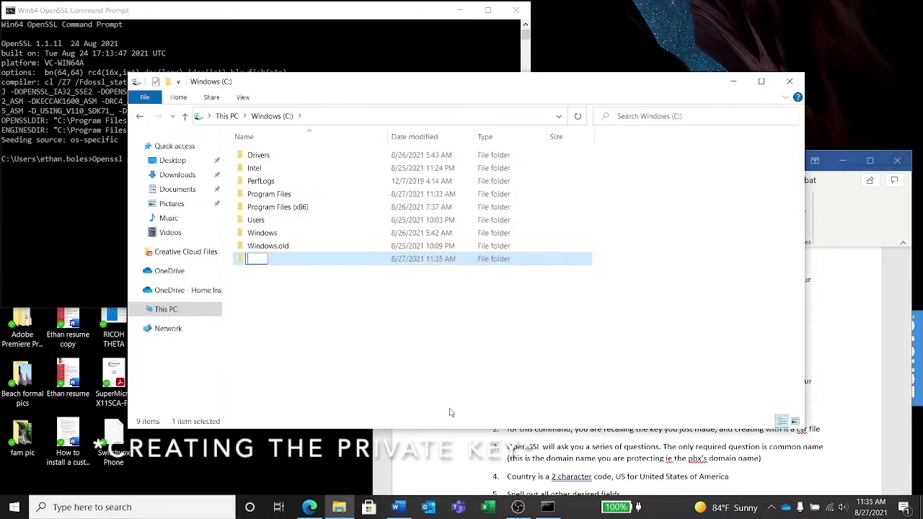
{"action": "type", "text": "stuff"}
{"action": "key", "text": "Return"}
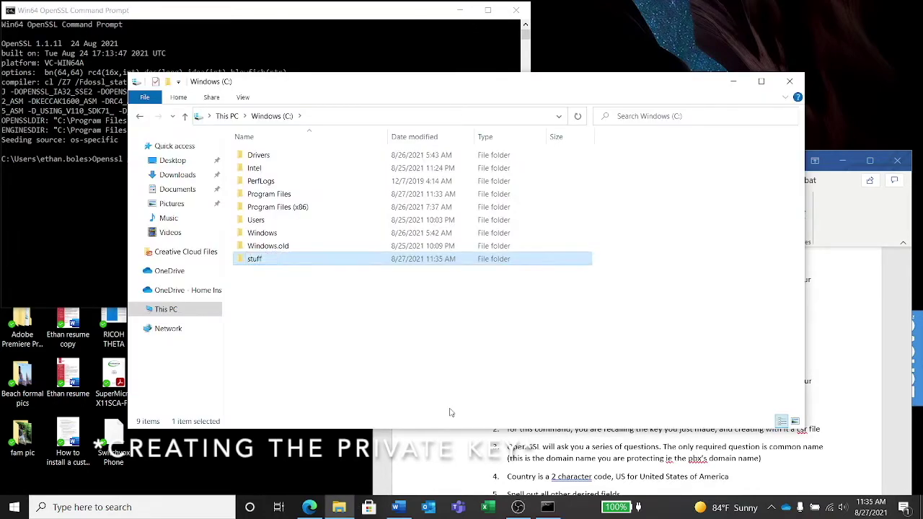
- Run 'openssl genrsa -out C:\stuff\switchvox.key 2048' to generate the private key
{"action": "left_click", "coordinate": [340, 16]}
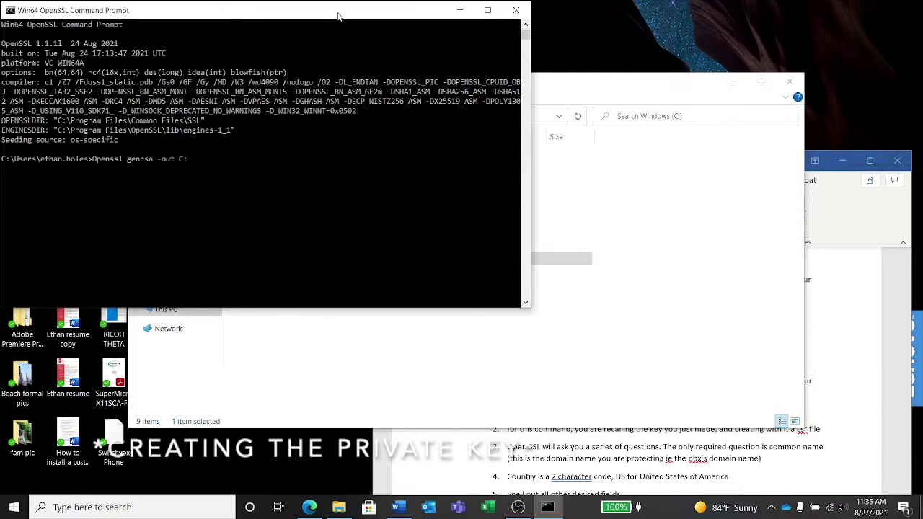
{"action": "left_click", "coordinate": [904, 287]}
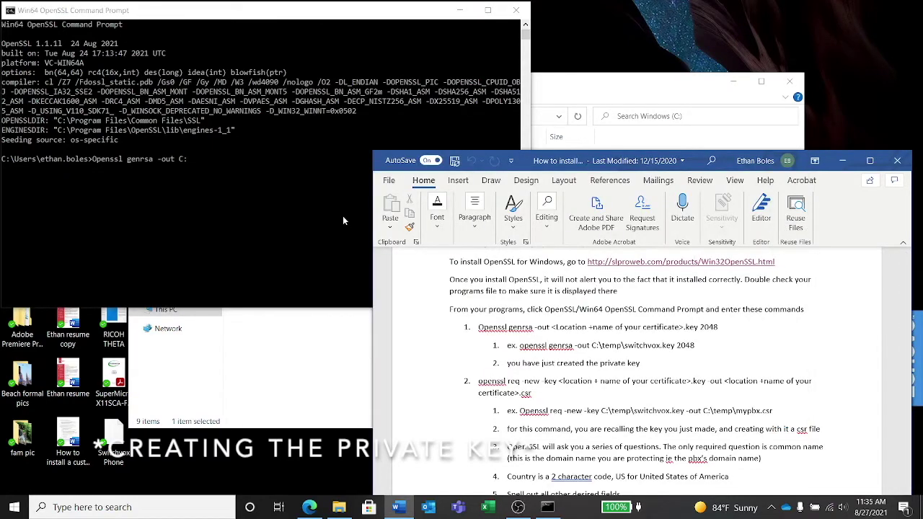
{"action": "left_click", "coordinate": [287, 190]}
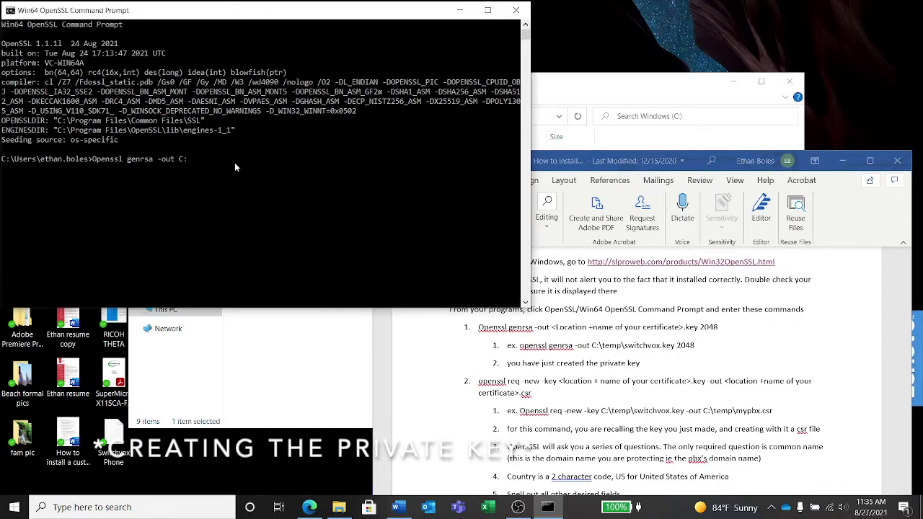
{"action": "type", "text": "\\stuff\\switchvox.key 2048"}
{"action": "key", "text": "Return"}
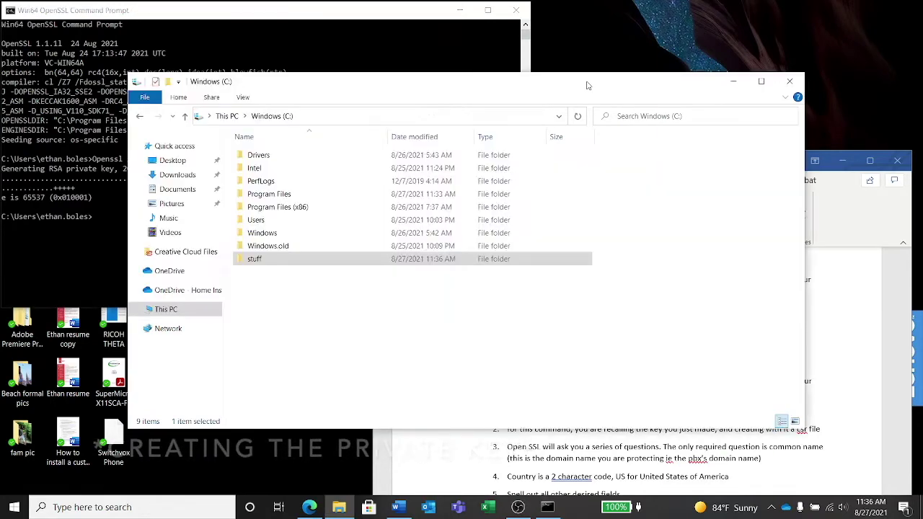
- Confirm switchvox.key now appears in the C:\stuff folder
{"action": "left_click", "coordinate": [588, 85]}
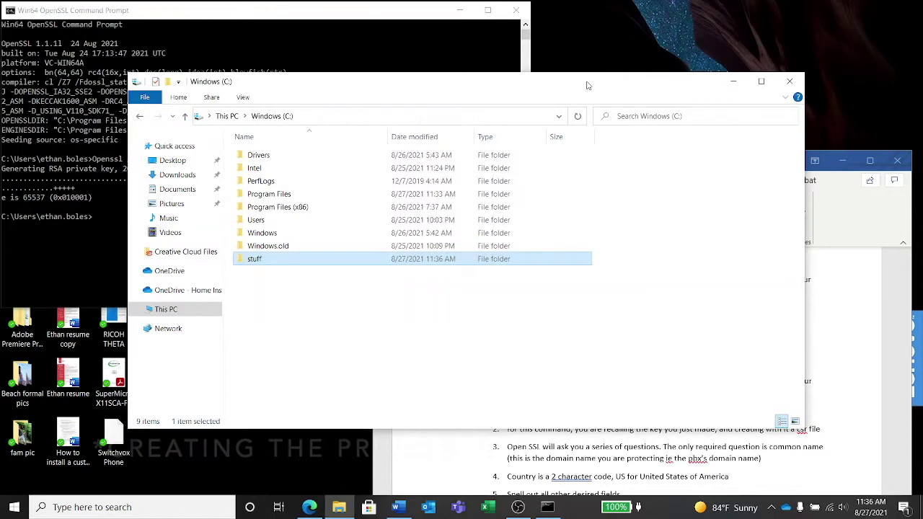
{"action": "double_click", "coordinate": [261, 259]}
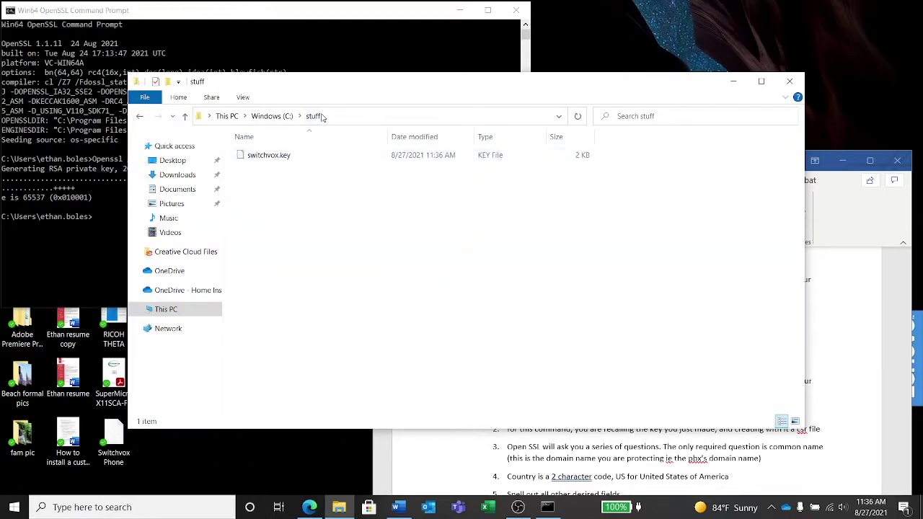
{"action": "left_click", "coordinate": [297, 163]}
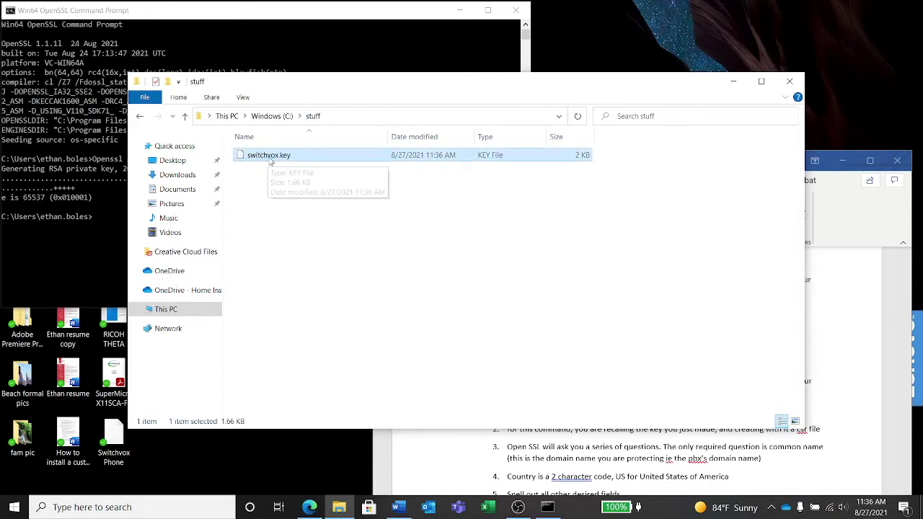
{"action": "left_click", "coordinate": [292, 5]}
{"action": "left_click", "coordinate": [588, 447]}
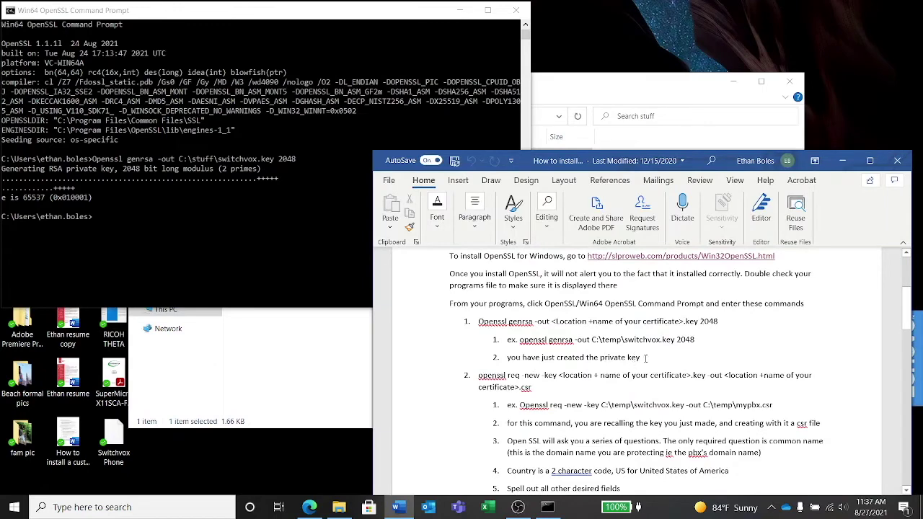
- Check the guide, then enter 'openssl req -new -key C:\stuff\switchvox.key -out C:\stuff\mypbx.csr'
{"action": "scroll", "coordinate": [645, 357], "scroll_direction": "up", "scroll_amount": 5}
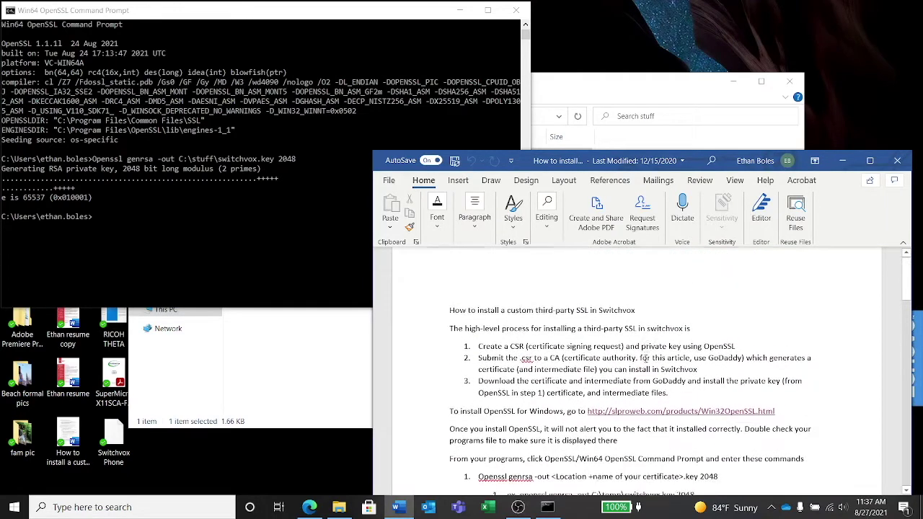
{"action": "left_click", "coordinate": [671, 402]}
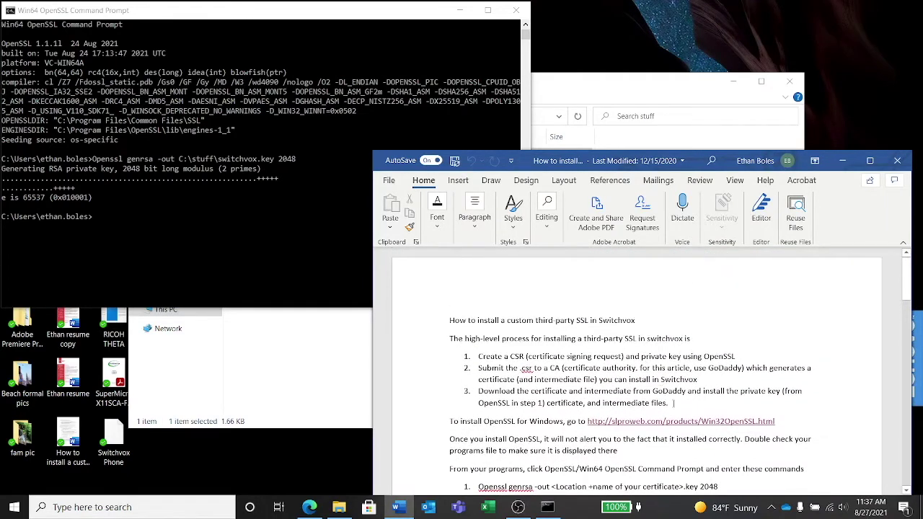
{"action": "scroll", "coordinate": [673, 402], "scroll_direction": "down", "scroll_amount": 5}
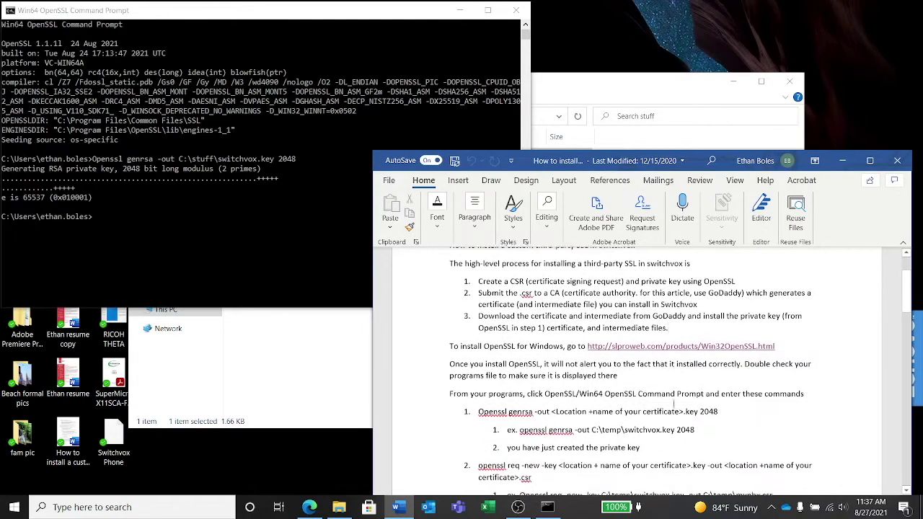
{"action": "scroll", "coordinate": [674, 402], "scroll_direction": "down", "scroll_amount": 2}
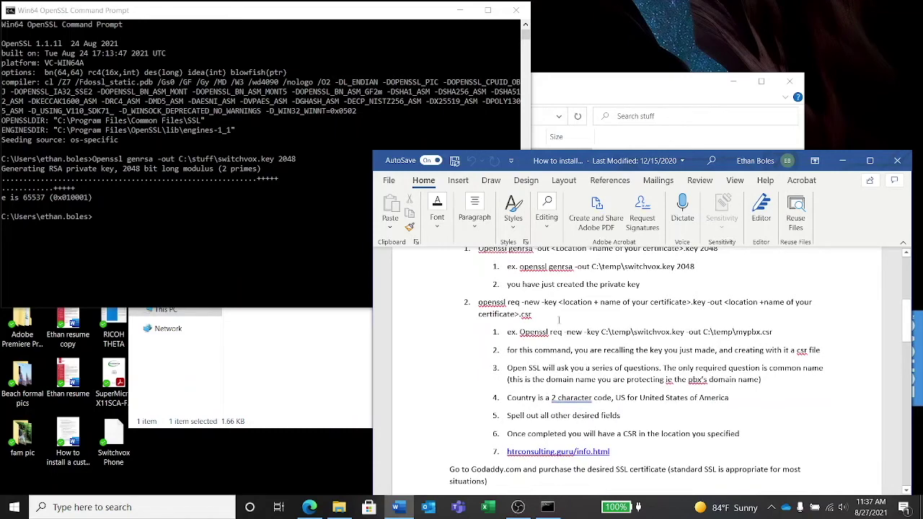
{"action": "scroll", "coordinate": [560, 321], "scroll_direction": "down", "scroll_amount": 1}
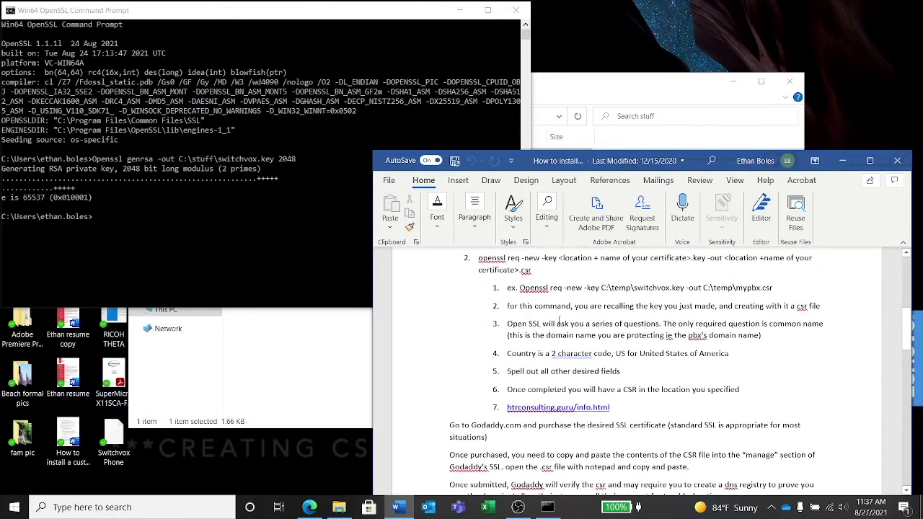
{"action": "scroll", "coordinate": [543, 274], "scroll_direction": "up", "scroll_amount": 2}
{"action": "left_click", "coordinate": [323, 235]}
{"action": "type", "text": "openssl "}
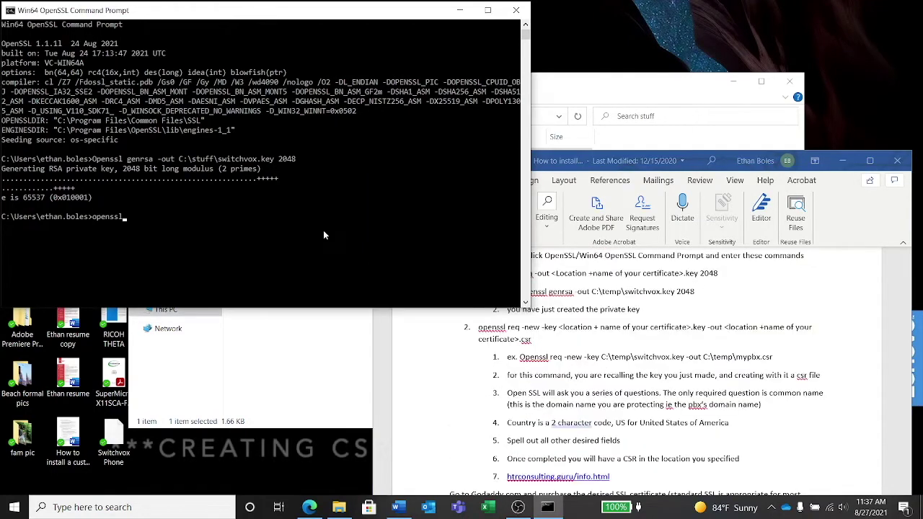
{"action": "type", "text": "req"}
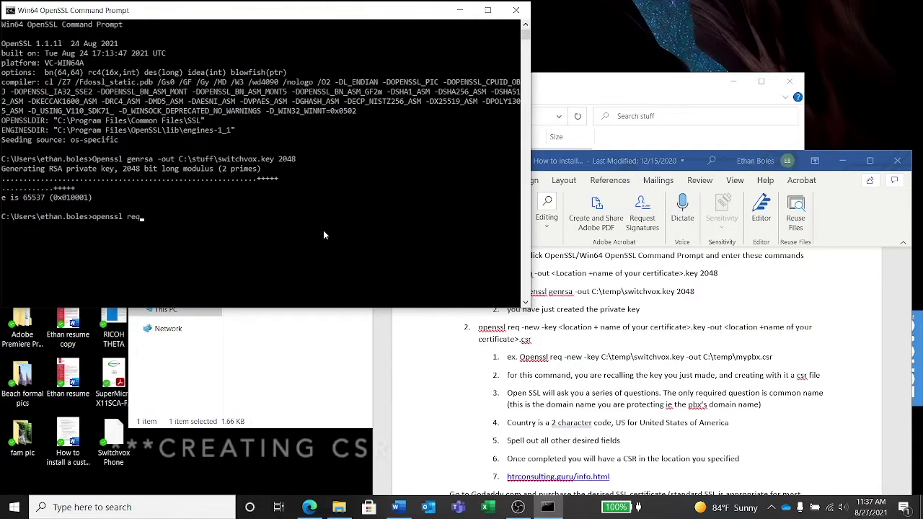
{"action": "type", "text": " -new"}
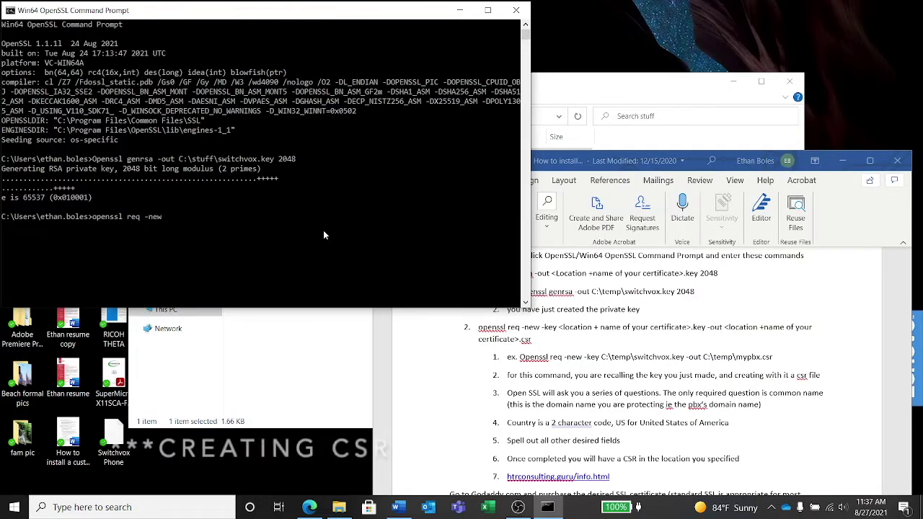
{"action": "type", "text": " -key"}
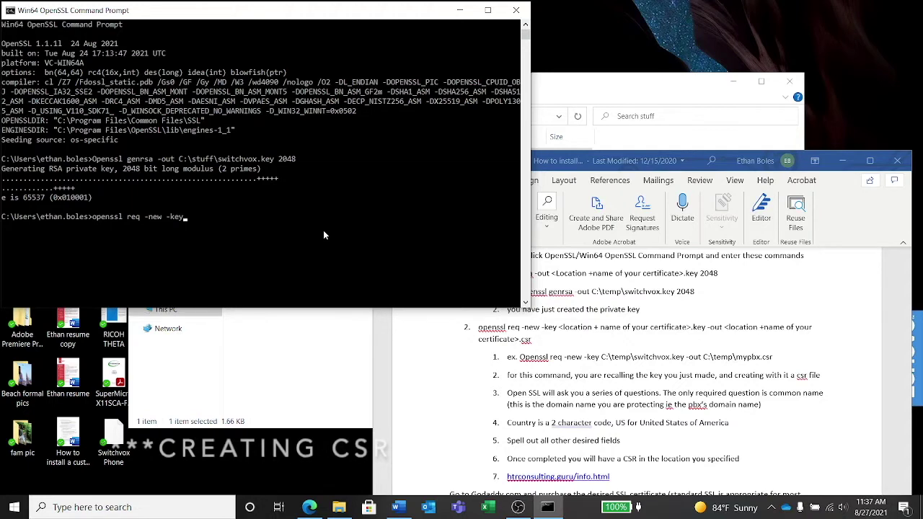
{"action": "type", "text": " C"}
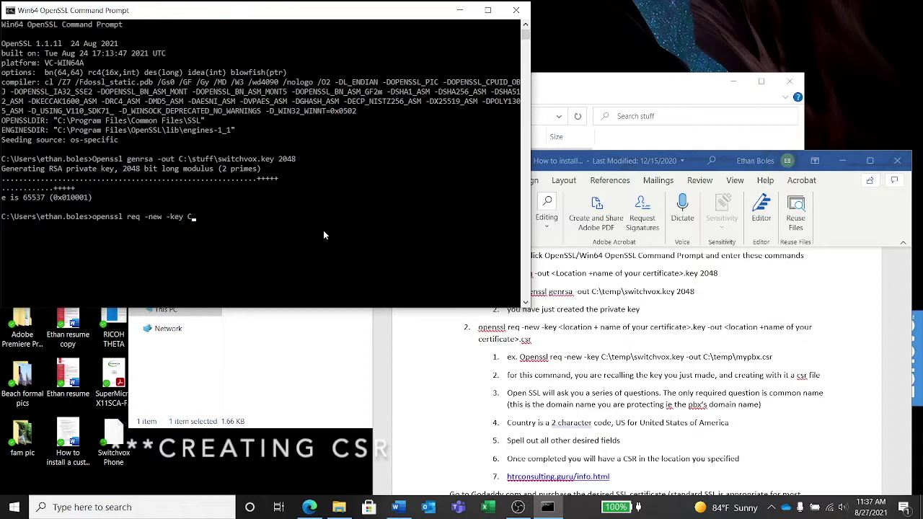
{"action": "type", "text": ":"}
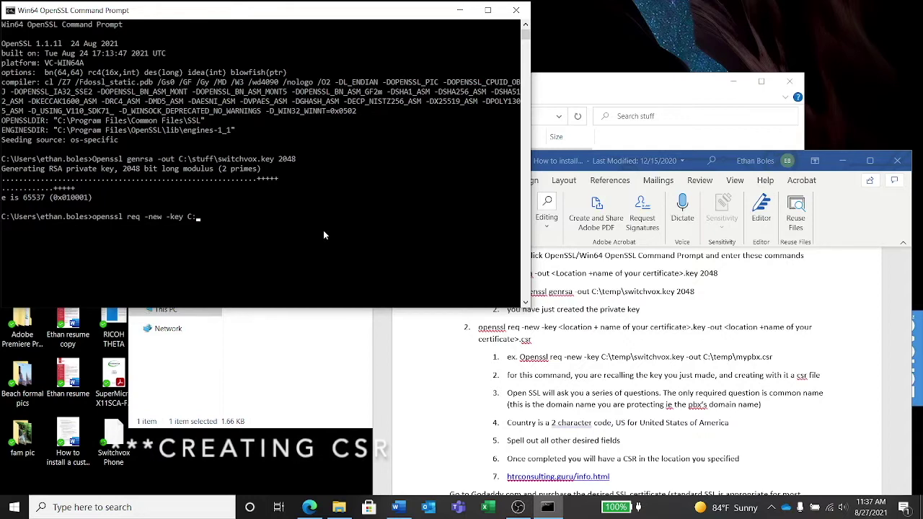
{"action": "type", "text": "\\stuff\\switchvox.key -out C"}
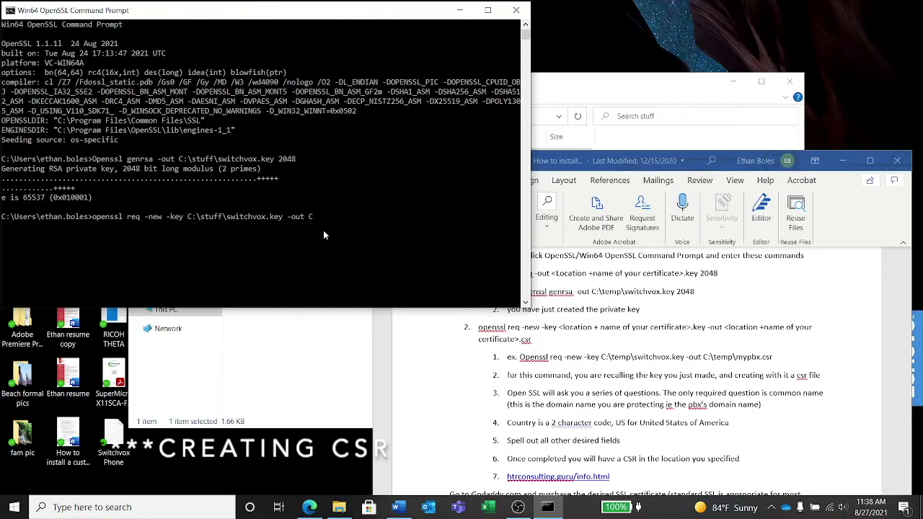
{"action": "type", "text": "\\stuff\\mypbx.csr"}
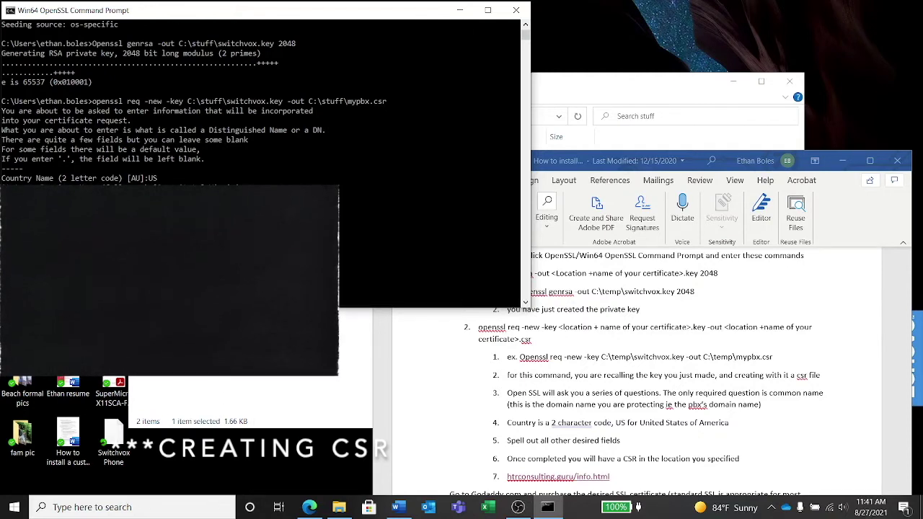
- Run the request and answer the distinguished-name prompts, starting with Country Name US
{"action": "key", "text": "Return"}
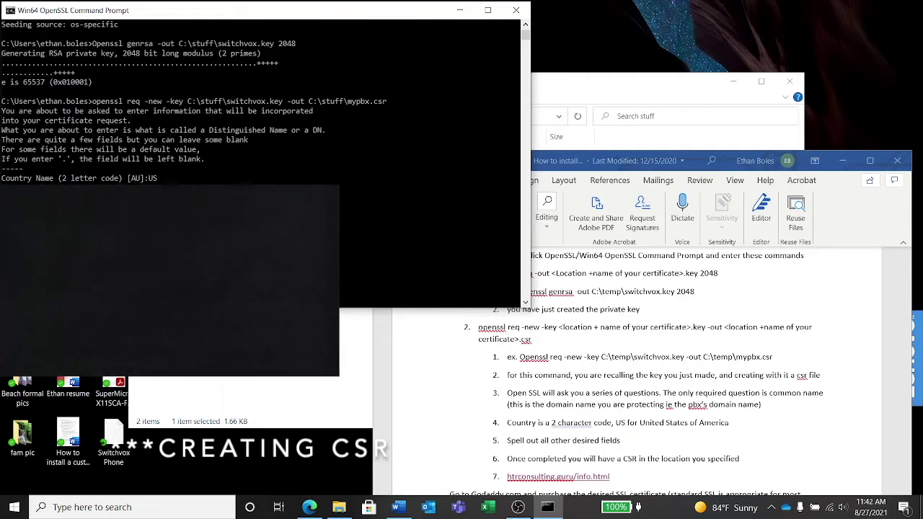
{"action": "key", "text": "Return"}
{"action": "key", "text": "Return"}
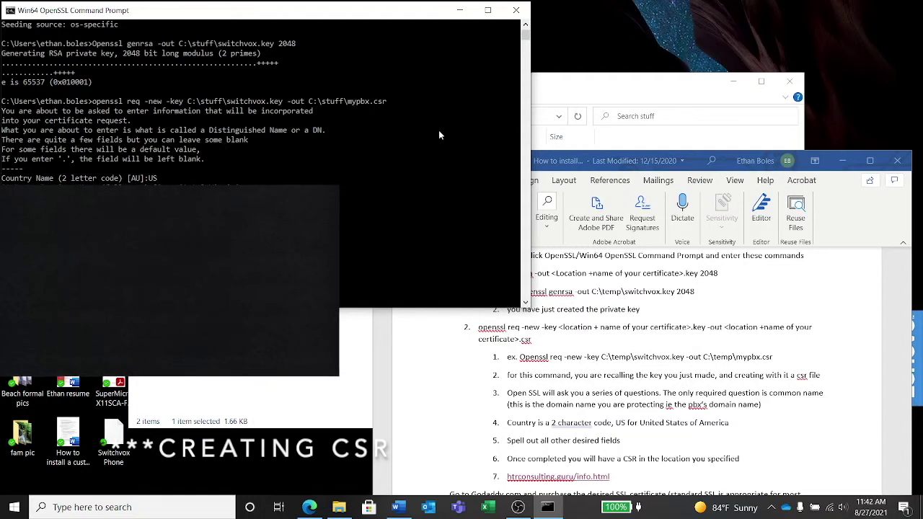
{"action": "left_click", "coordinate": [339, 507]}
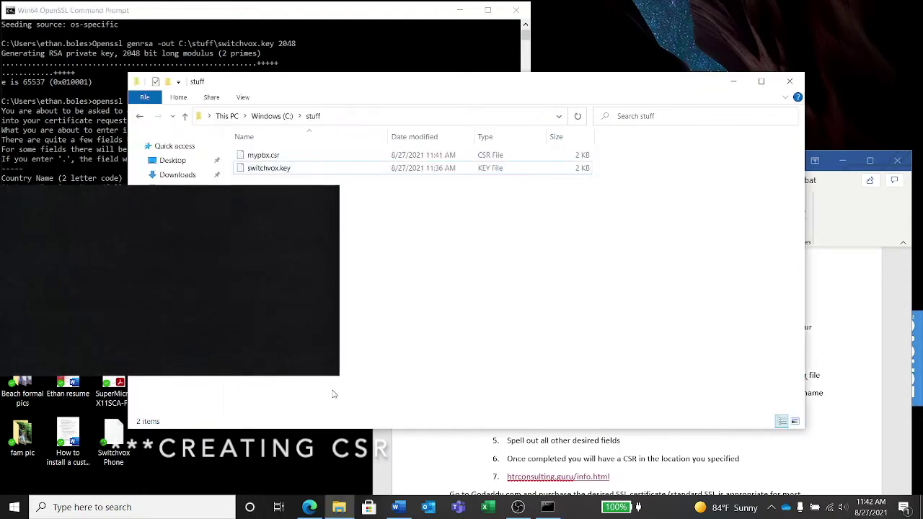
- Check that mypbx.csr and switchvox.key both sit in the stuff folder
{"action": "left_click", "coordinate": [295, 155]}
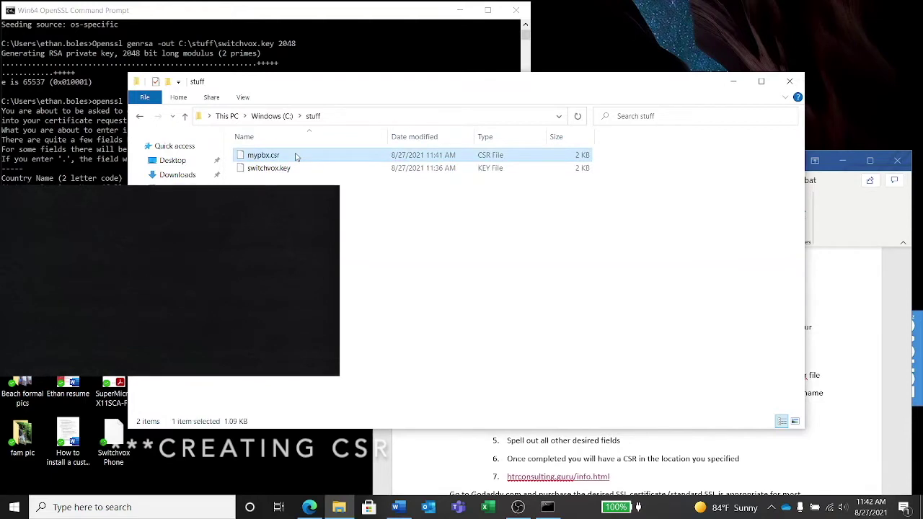
{"action": "left_click", "coordinate": [298, 181]}
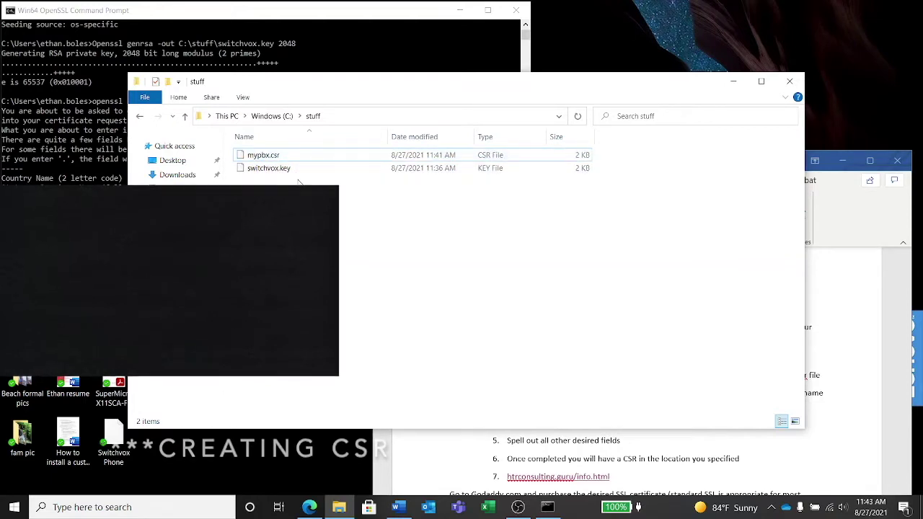
{"action": "left_click", "coordinate": [302, 172]}
{"action": "left_click", "coordinate": [303, 181]}
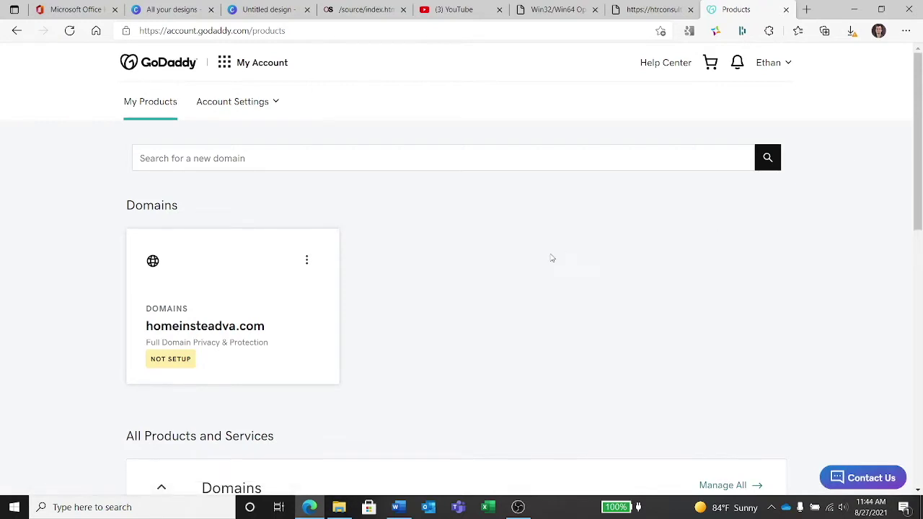
- Open the Manage page for the Standard SSL under SSL Certificates in My Products
{"action": "scroll", "coordinate": [439, 289], "scroll_direction": "down", "scroll_amount": 3}
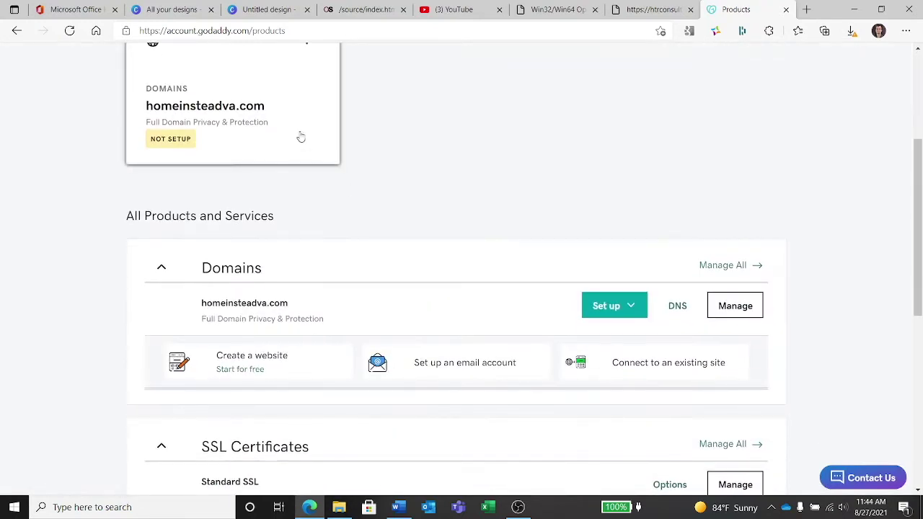
{"action": "scroll", "coordinate": [461, 247], "scroll_direction": "down", "scroll_amount": 2}
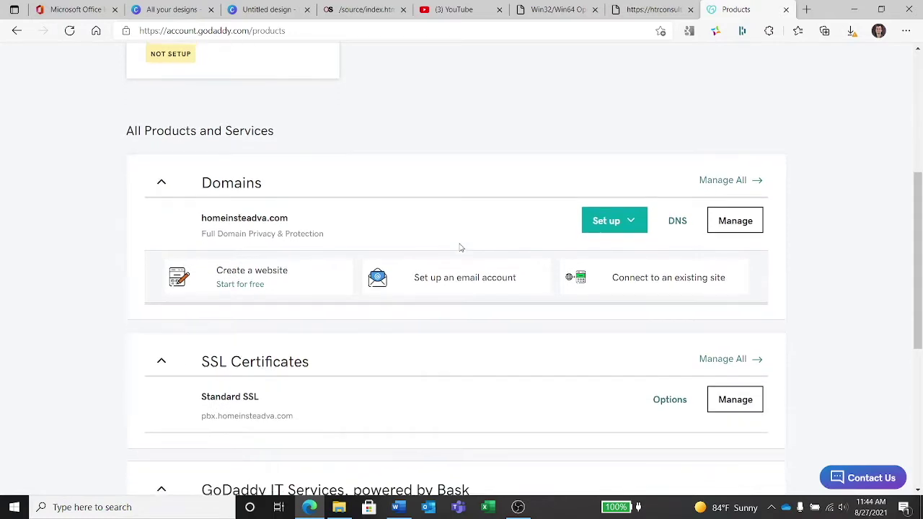
{"action": "scroll", "coordinate": [461, 247], "scroll_direction": "down", "scroll_amount": 1}
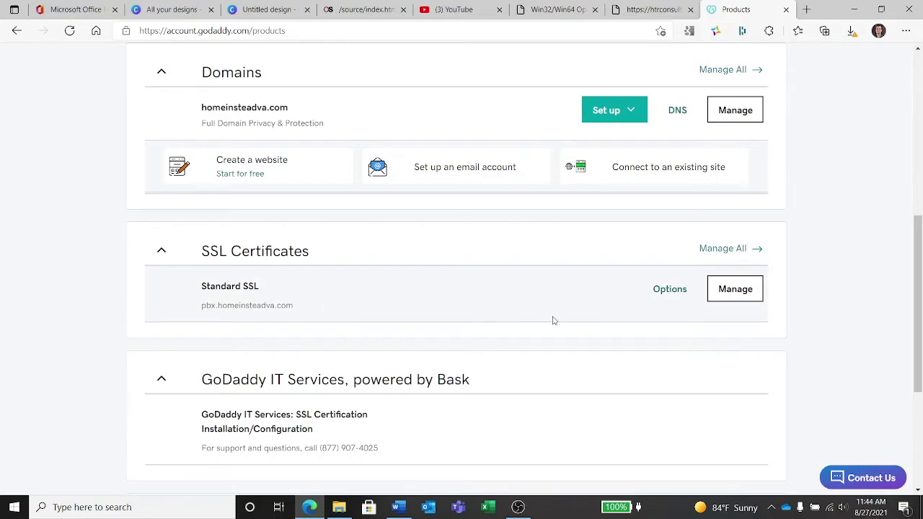
{"action": "left_click", "coordinate": [734, 290]}
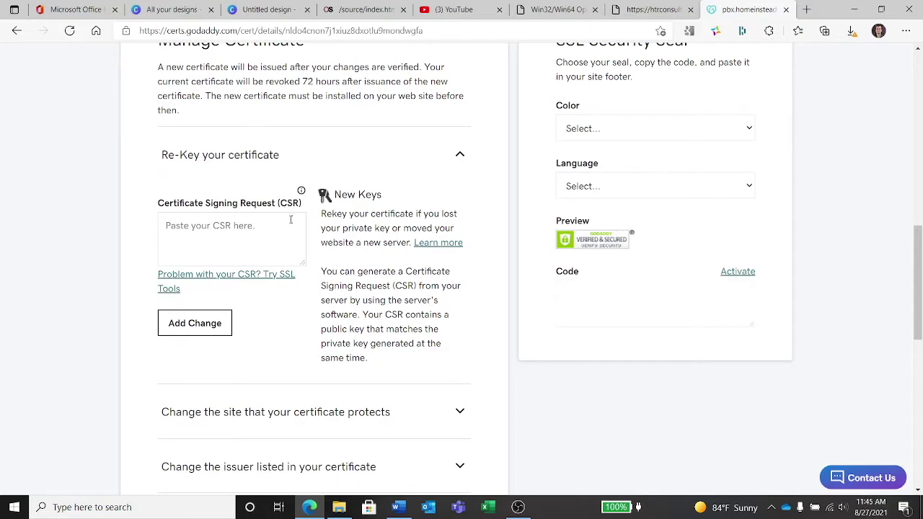
{"action": "key", "text": "alt+Tab"}
- Open mypbx.csr in Notepad
{"action": "left_click", "coordinate": [382, 165]}
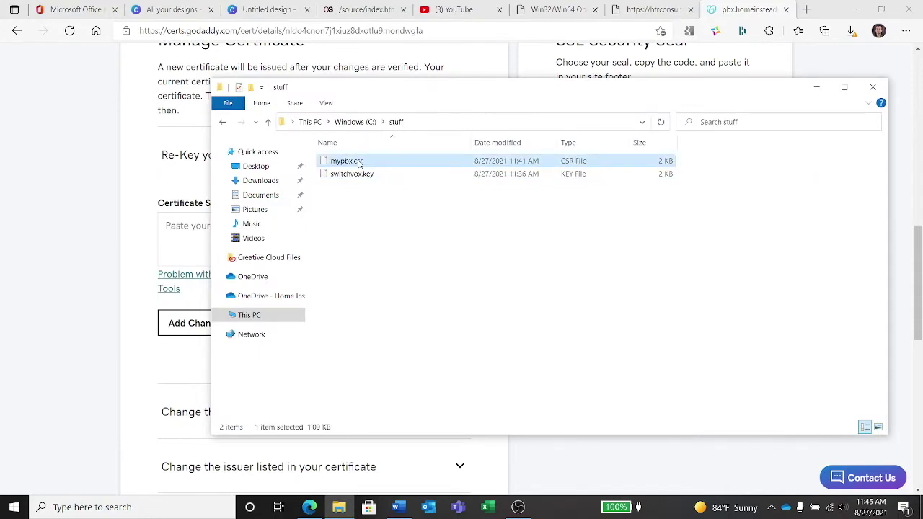
{"action": "right_click", "coordinate": [358, 163]}
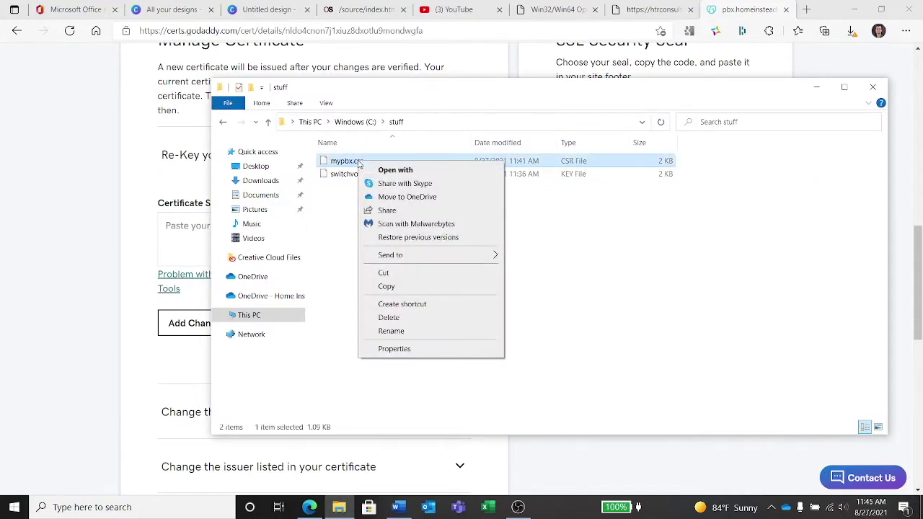
{"action": "left_click", "coordinate": [439, 170]}
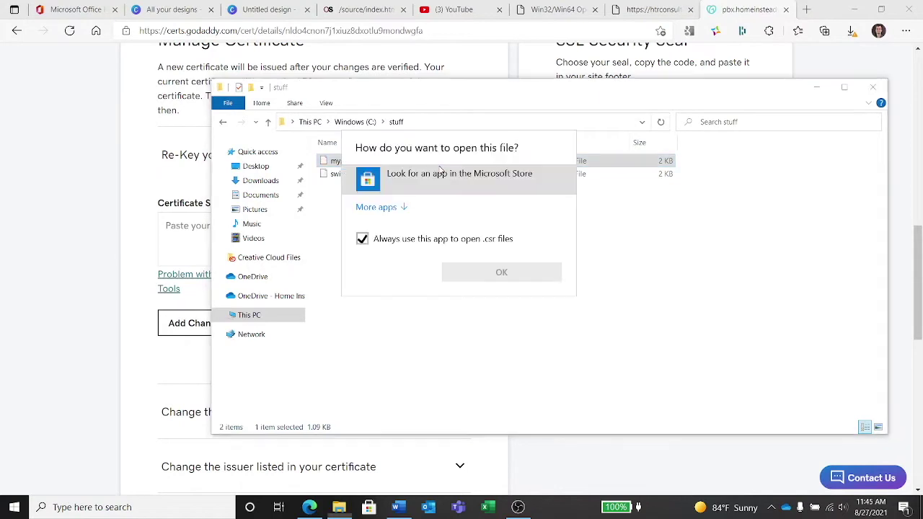
{"action": "left_click", "coordinate": [390, 208]}
{"action": "left_click", "coordinate": [409, 270]}
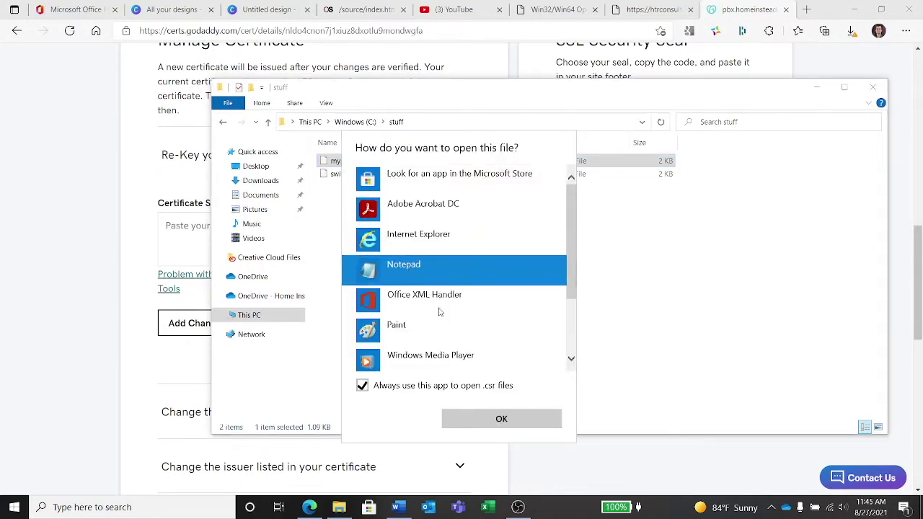
{"action": "left_click", "coordinate": [501, 418]}
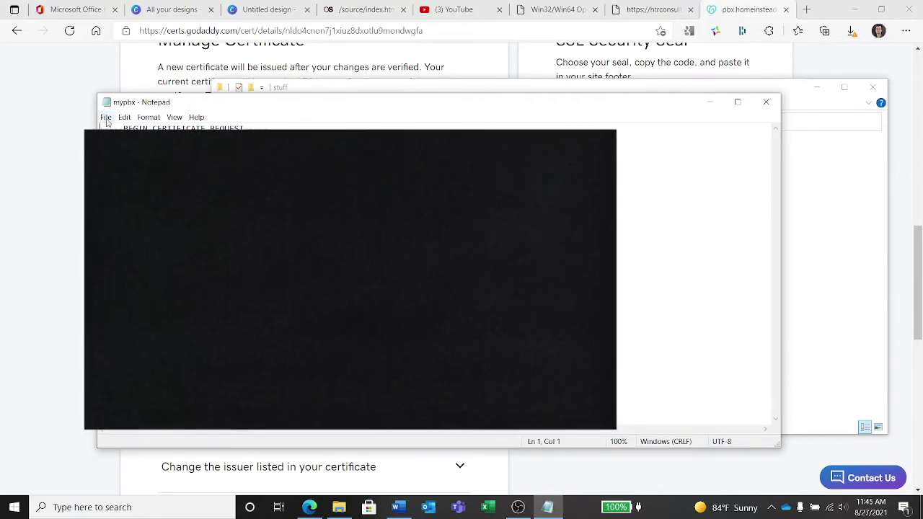
- Select the entire request text and bring up GoDaddy's CSR field to paste it
{"action": "key", "text": "ctrl+a"}
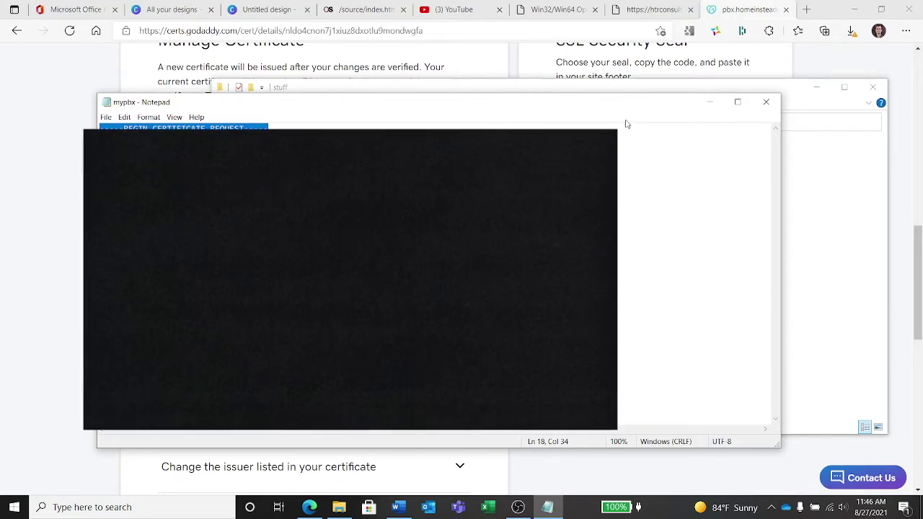
{"action": "left_click", "coordinate": [710, 107]}
{"action": "left_click", "coordinate": [816, 87]}
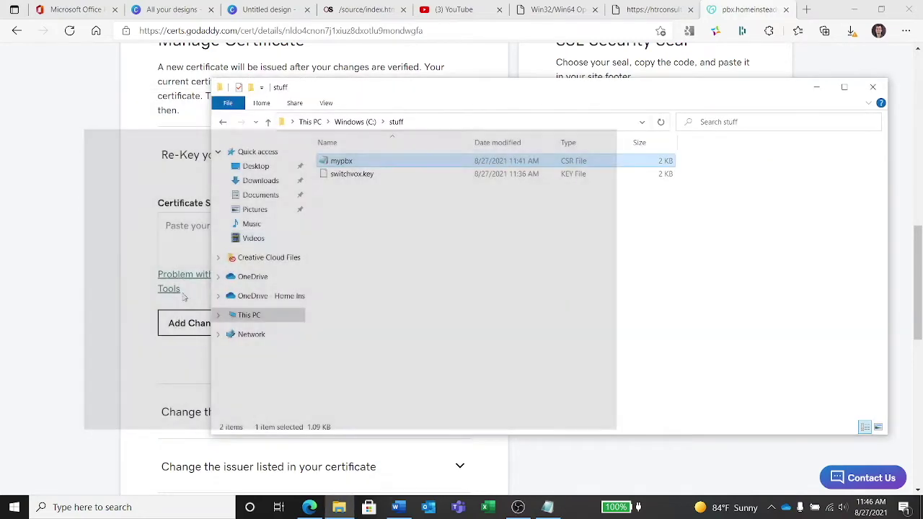
{"action": "left_click", "coordinate": [238, 218]}
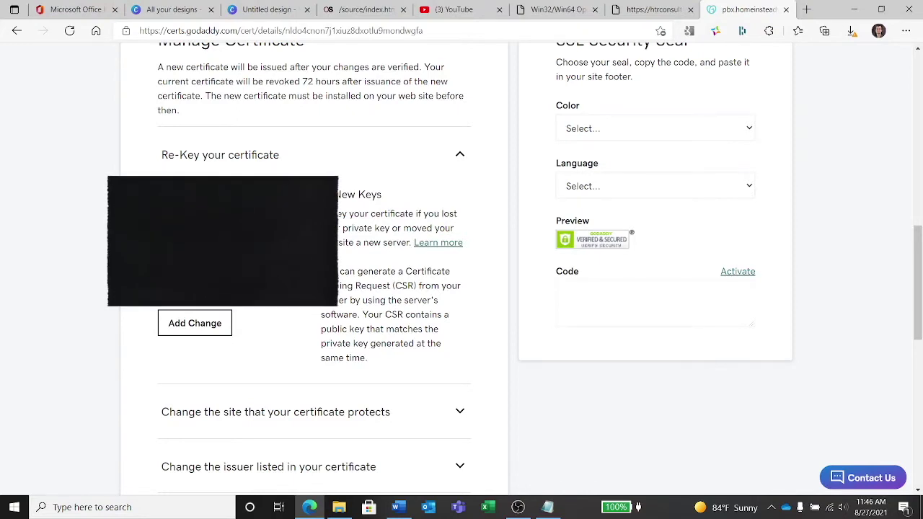
- Add the re-key change with the pasted CSR and submit all changes
{"action": "left_click", "coordinate": [194, 324]}
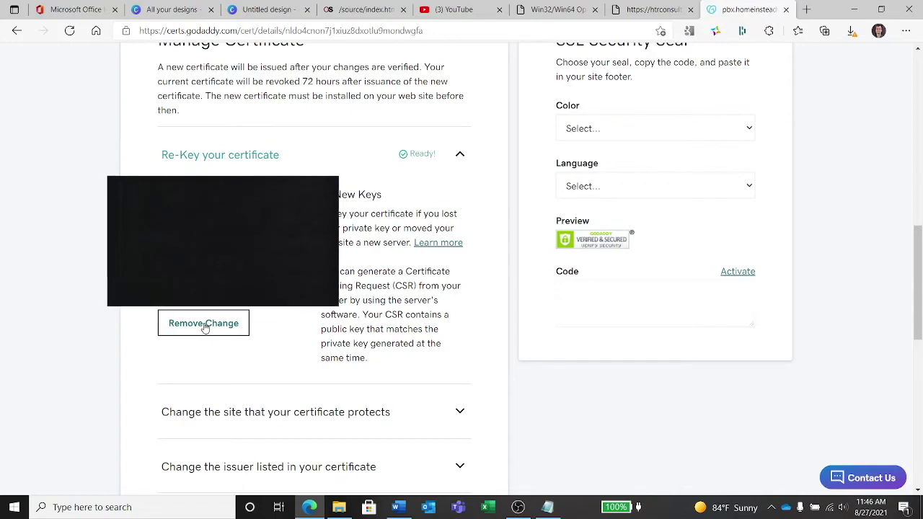
{"action": "left_click", "coordinate": [459, 153]}
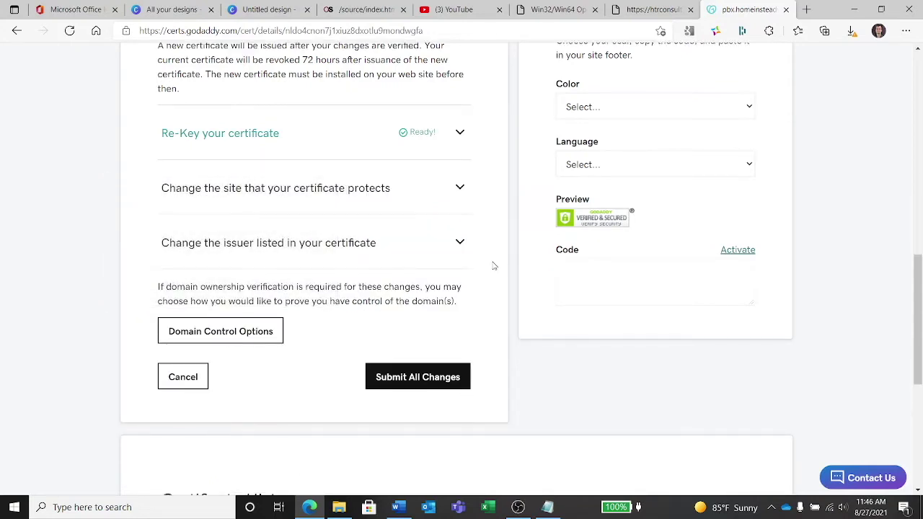
{"action": "left_click", "coordinate": [418, 377]}
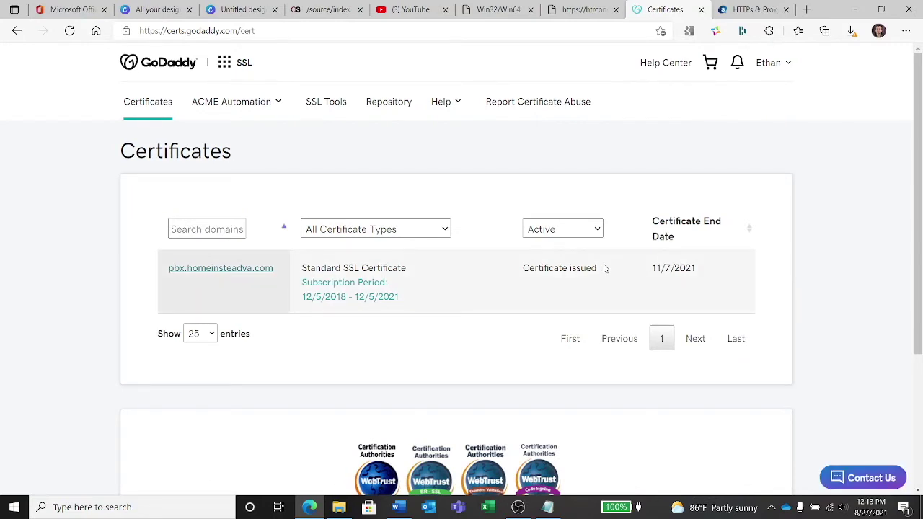
- Open the re-keyed pbx.homeinsteadva.com certificate's details and pick Apache as the server type
{"action": "left_click", "coordinate": [228, 271]}
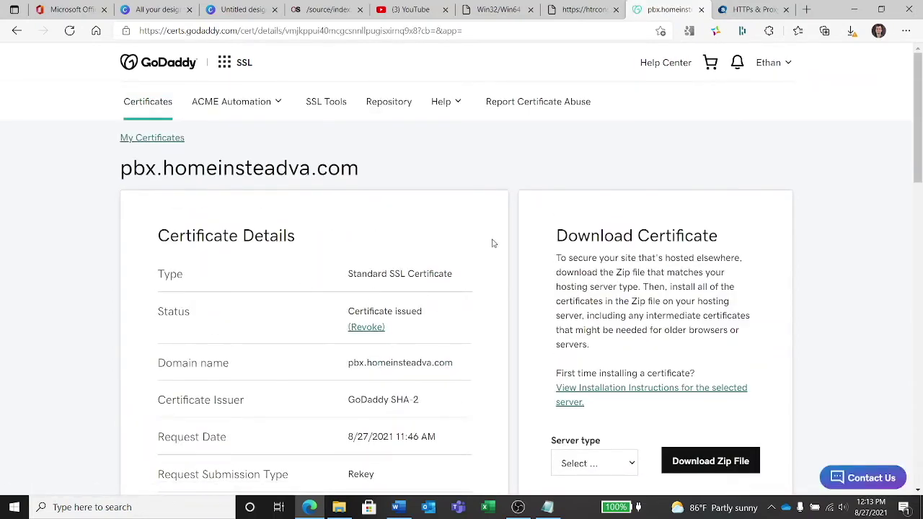
{"action": "scroll", "coordinate": [497, 256], "scroll_direction": "down", "scroll_amount": 2}
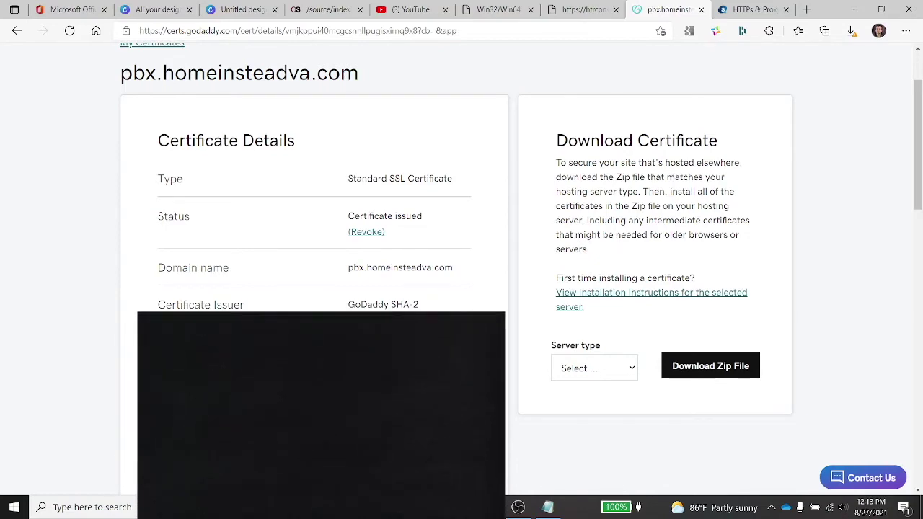
{"action": "scroll", "coordinate": [462, 252], "scroll_direction": "down", "scroll_amount": 1}
{"action": "scroll", "coordinate": [461, 253], "scroll_direction": "down", "scroll_amount": 1}
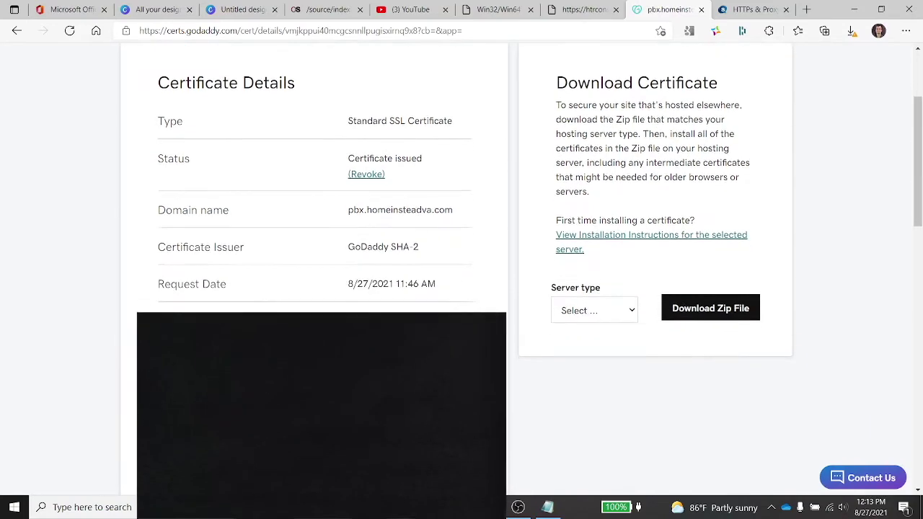
{"action": "scroll", "coordinate": [562, 274], "scroll_direction": "up", "scroll_amount": 1}
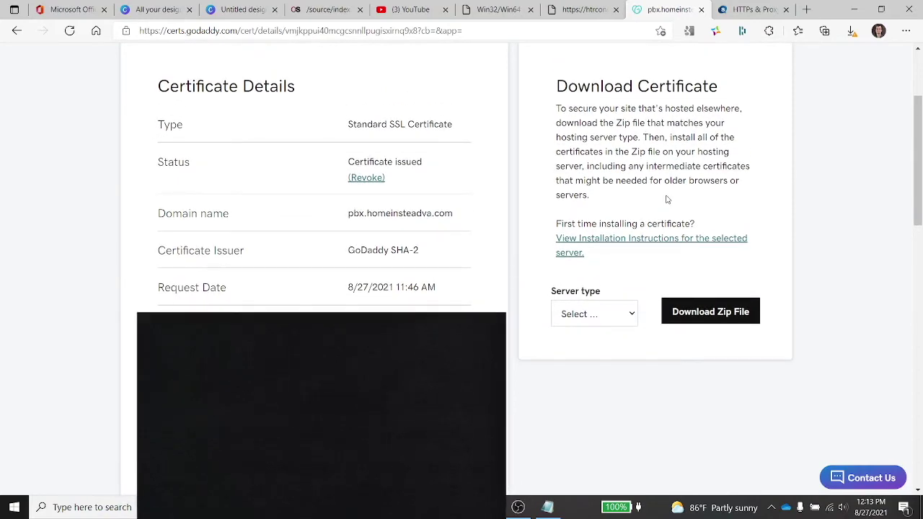
{"action": "scroll", "coordinate": [665, 200], "scroll_direction": "up", "scroll_amount": 2}
{"action": "scroll", "coordinate": [667, 198], "scroll_direction": "down", "scroll_amount": 3}
{"action": "left_click", "coordinate": [611, 286]}
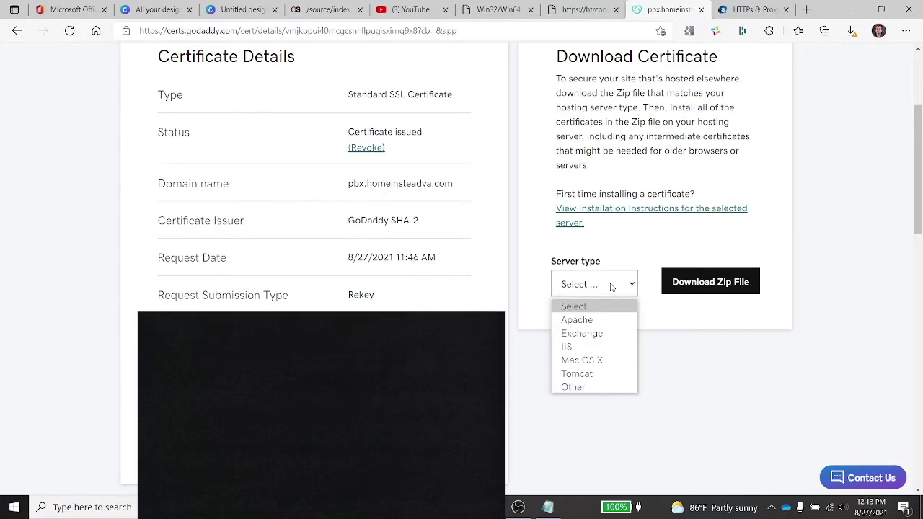
{"action": "left_click", "coordinate": [602, 318]}
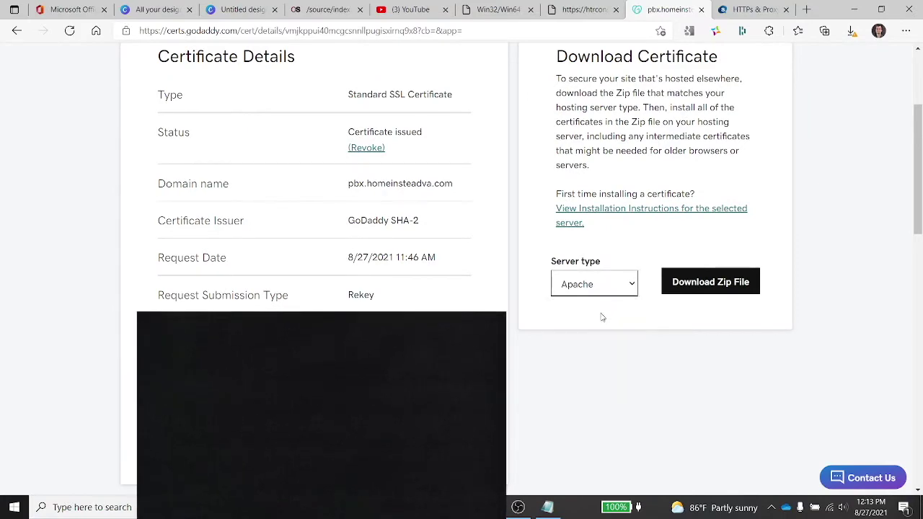
{"action": "scroll", "coordinate": [758, 238], "scroll_direction": "up", "scroll_amount": 3}
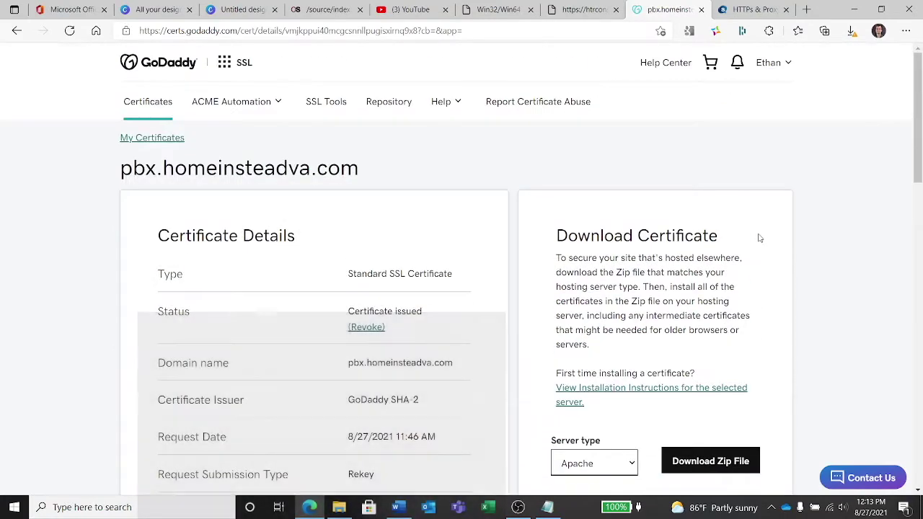
{"action": "scroll", "coordinate": [758, 238], "scroll_direction": "down", "scroll_amount": 1}
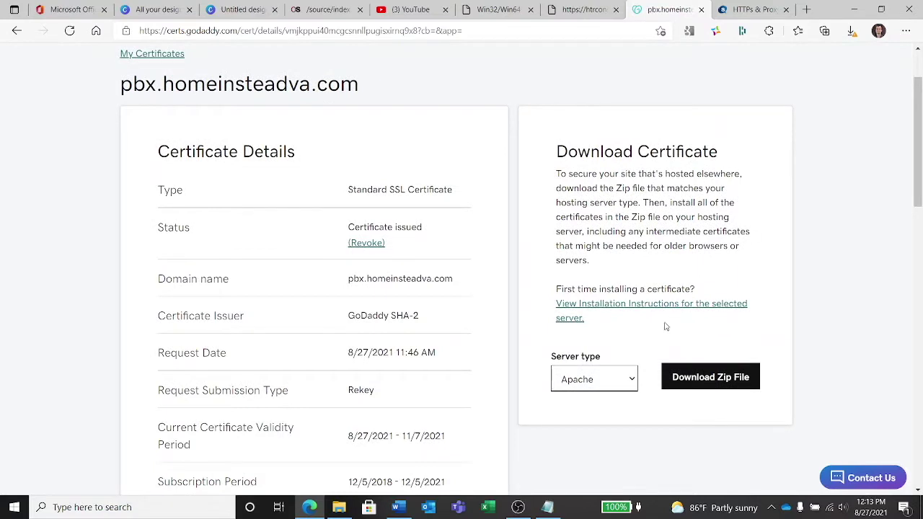
- Open the downloaded certificate zip from the browser's recent downloads
{"action": "left_click", "coordinate": [850, 32]}
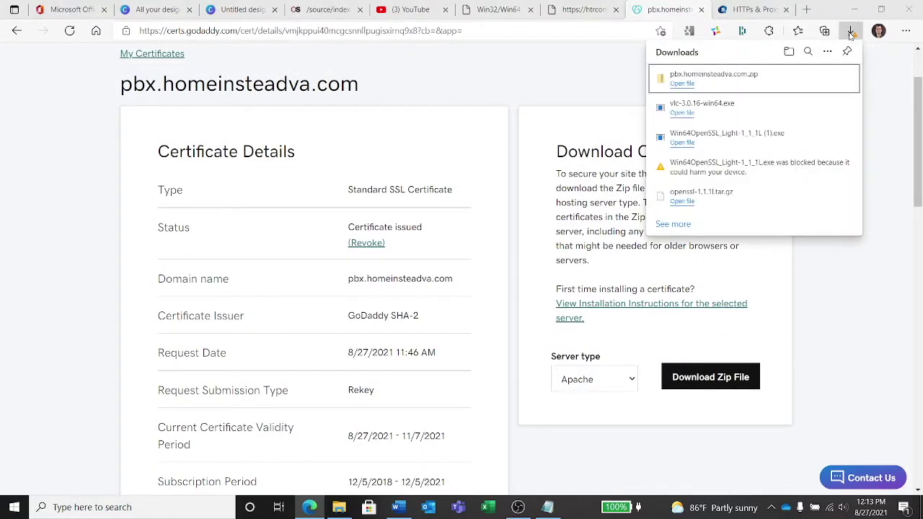
{"action": "left_click", "coordinate": [743, 79]}
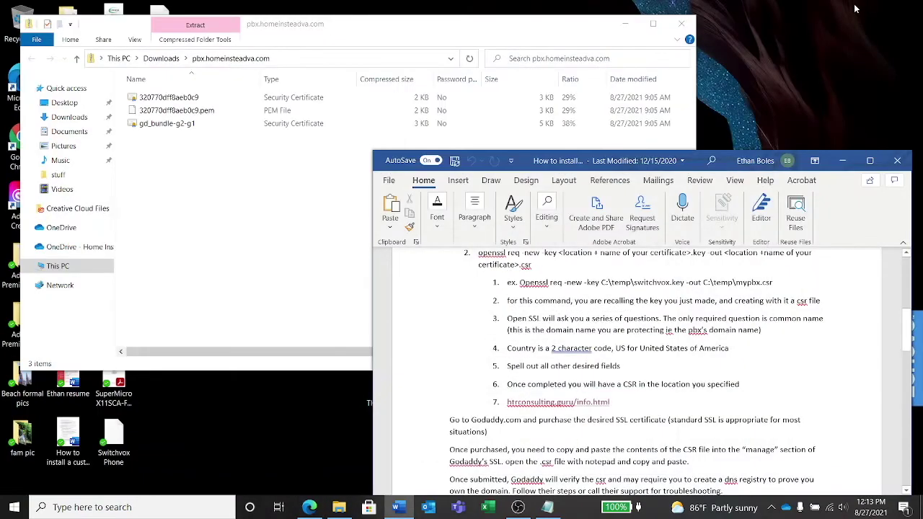
{"action": "left_click", "coordinate": [235, 207]}
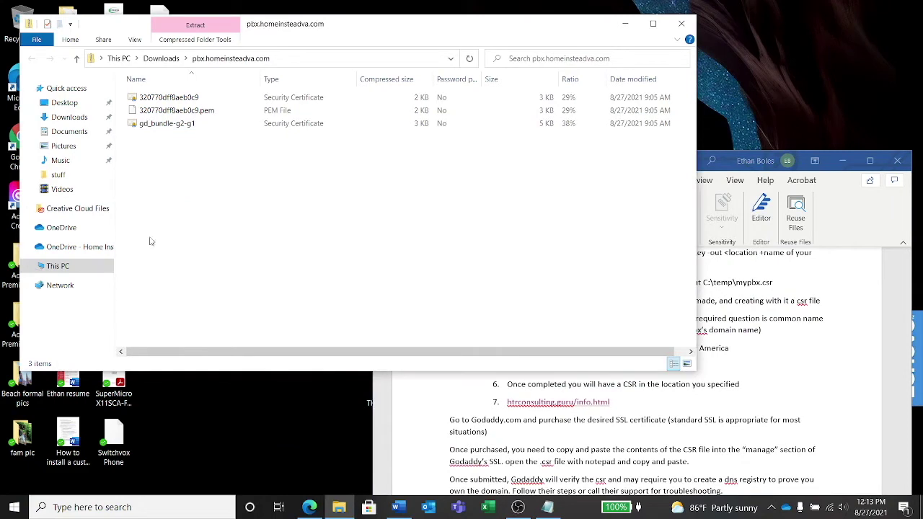
- Browse to C:\stuff and look over gd_bundle-g2-g1, the switchvox key and 320770dff8aeb0c9
{"action": "left_click", "coordinate": [50, 269]}
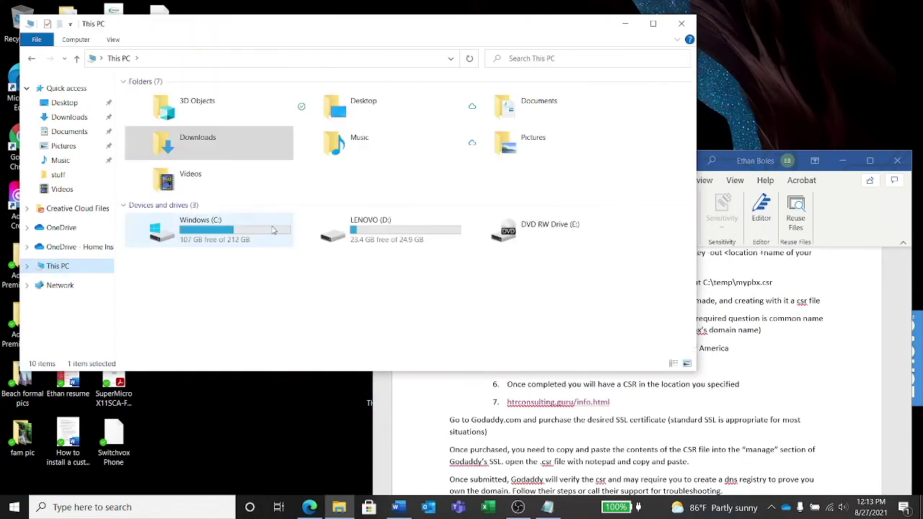
{"action": "double_click", "coordinate": [254, 236]}
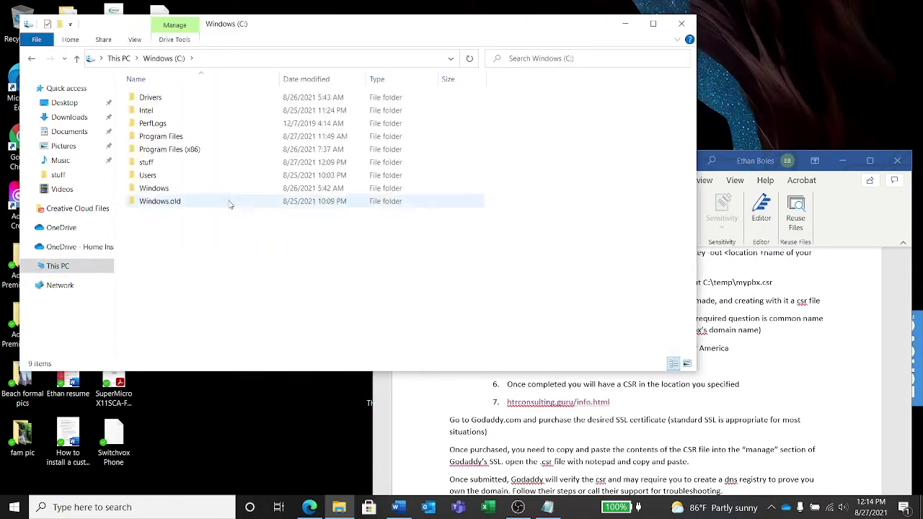
{"action": "double_click", "coordinate": [222, 170]}
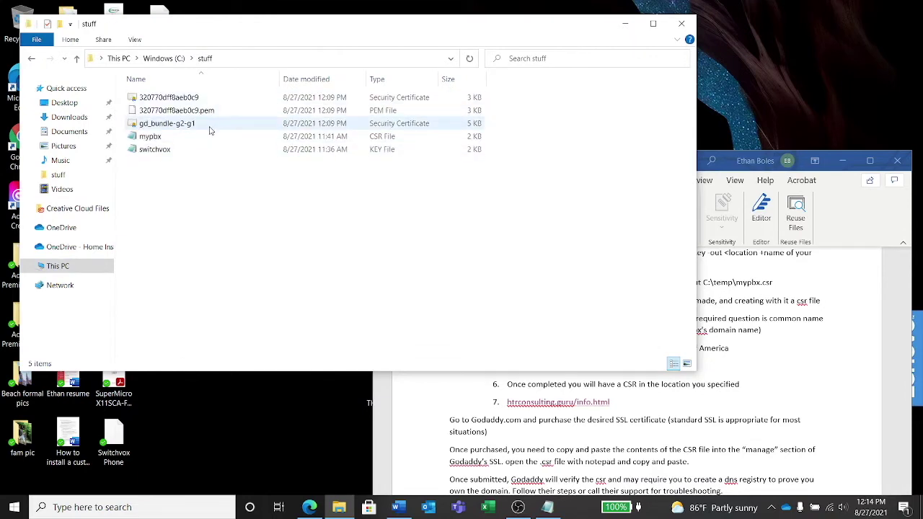
{"action": "left_click", "coordinate": [207, 128]}
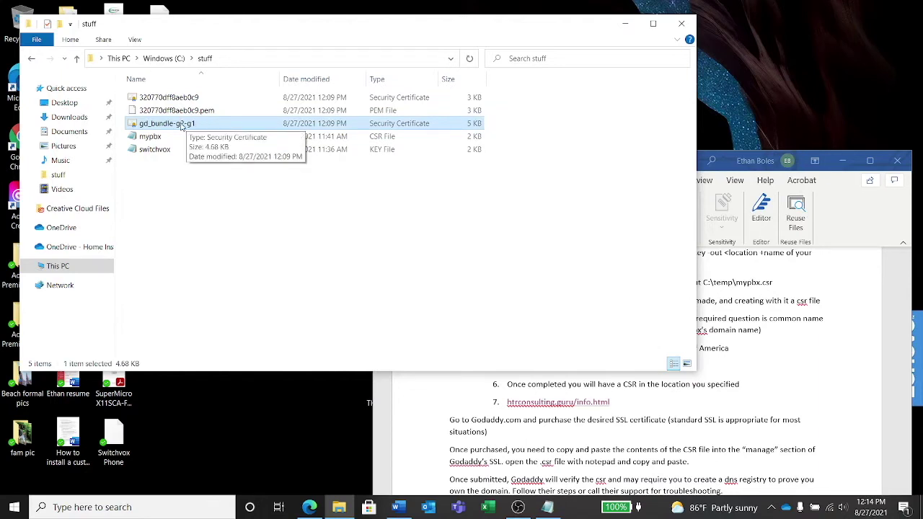
{"action": "left_click", "coordinate": [205, 153]}
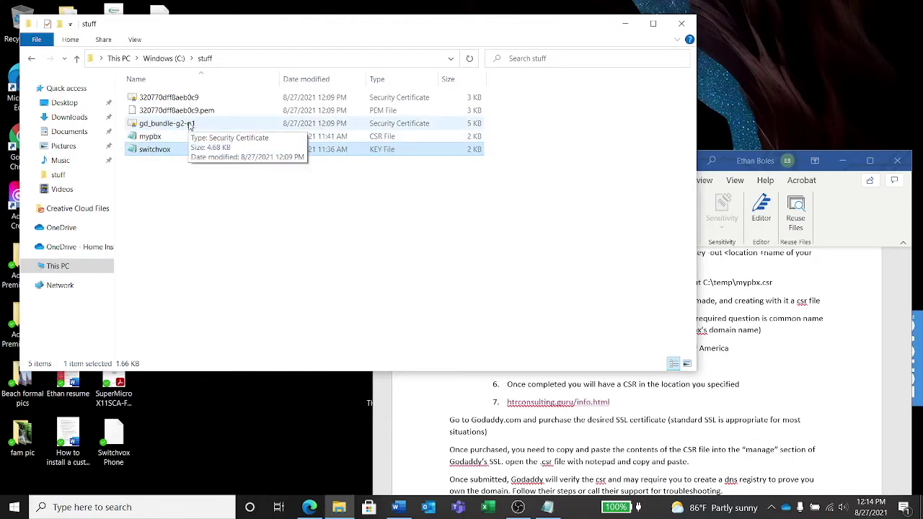
{"action": "left_click", "coordinate": [197, 98]}
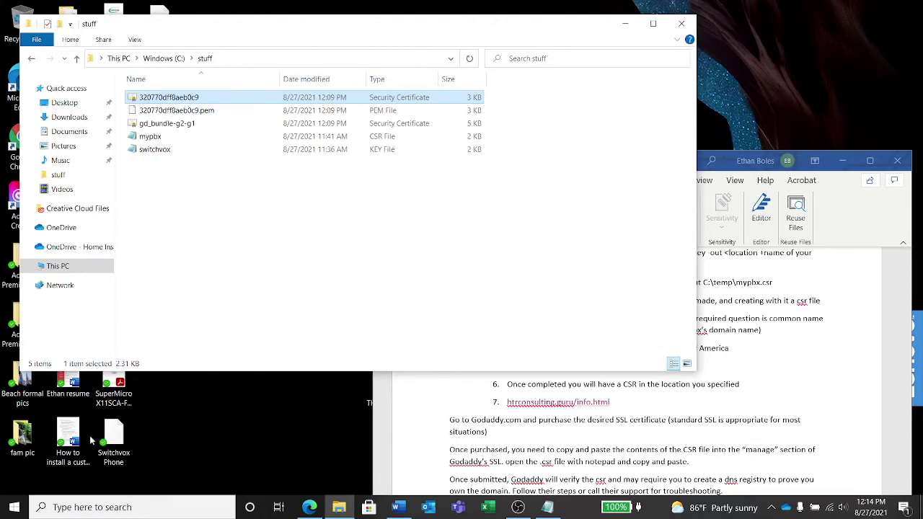
- Launch Win64 OpenSSL Command Prompt from the OpenSSL group in the Start menu
{"action": "left_click", "coordinate": [16, 507]}
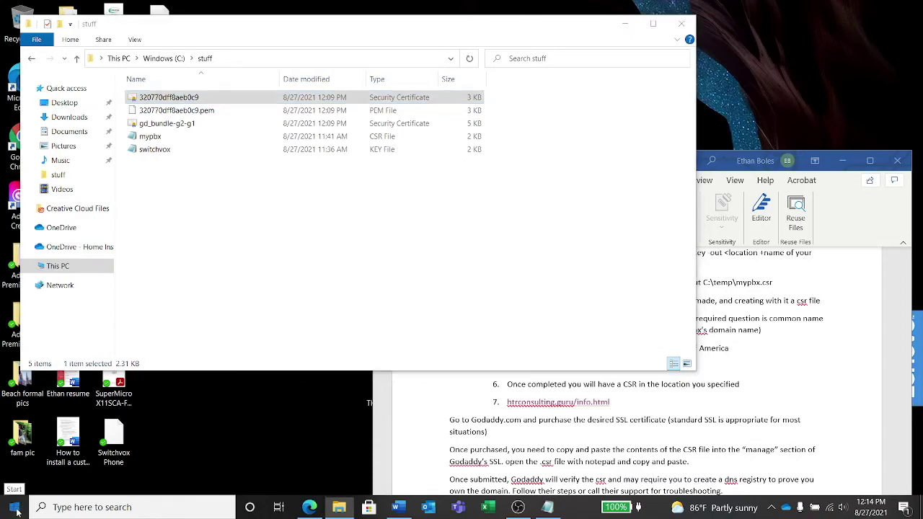
{"action": "scroll", "coordinate": [115, 411], "scroll_direction": "down", "scroll_amount": 5}
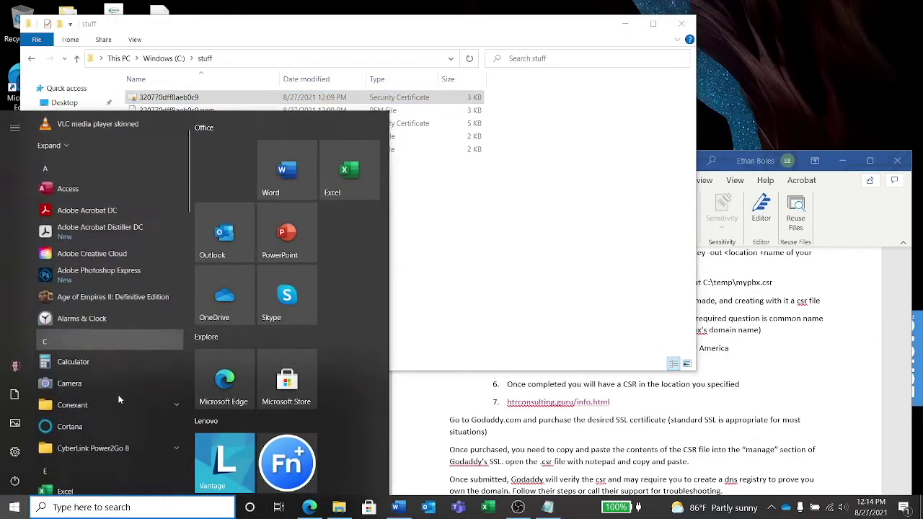
{"action": "scroll", "coordinate": [119, 399], "scroll_direction": "down", "scroll_amount": 5}
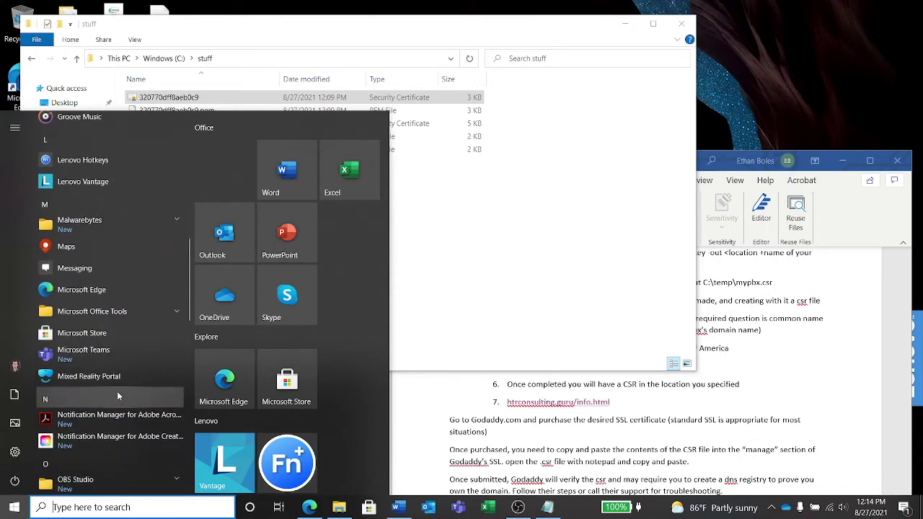
{"action": "scroll", "coordinate": [117, 391], "scroll_direction": "down", "scroll_amount": 3}
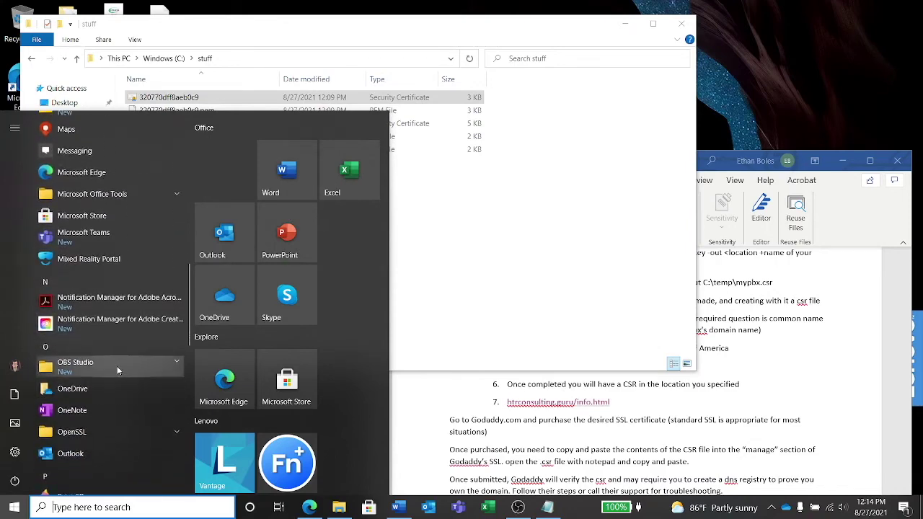
{"action": "left_click", "coordinate": [115, 431]}
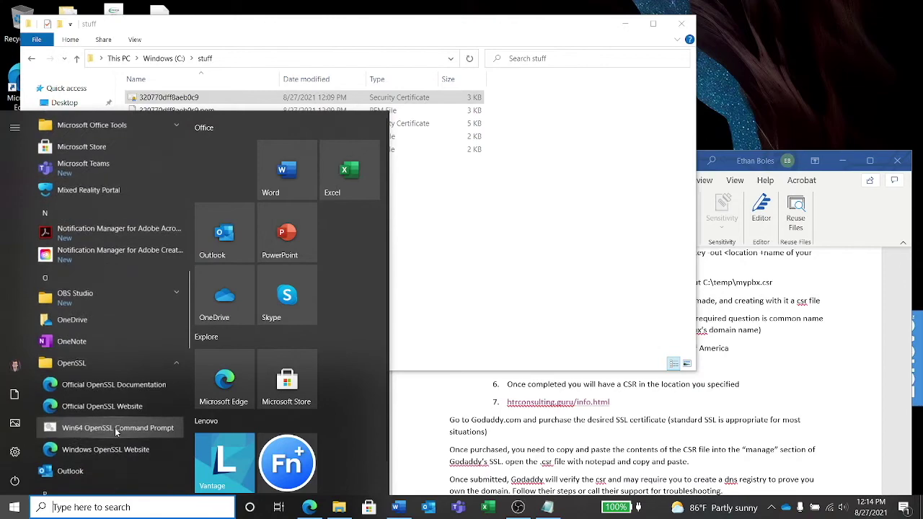
{"action": "left_click", "coordinate": [122, 426]}
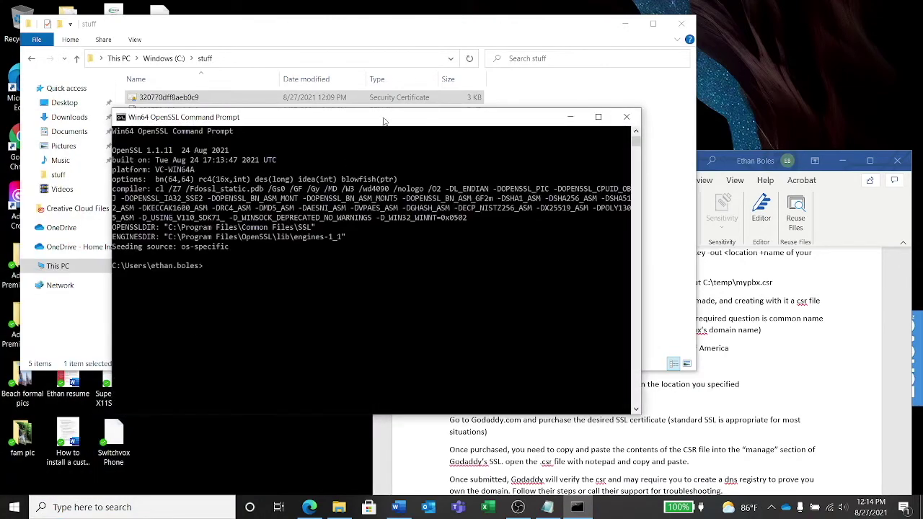
{"action": "left_click_drag", "start_coordinate": [384, 121], "coordinate": [345, 144]}
- Review the instructions document, then start renaming 320770dff8aeb0c9 in the stuff folder
{"action": "left_click", "coordinate": [856, 400]}
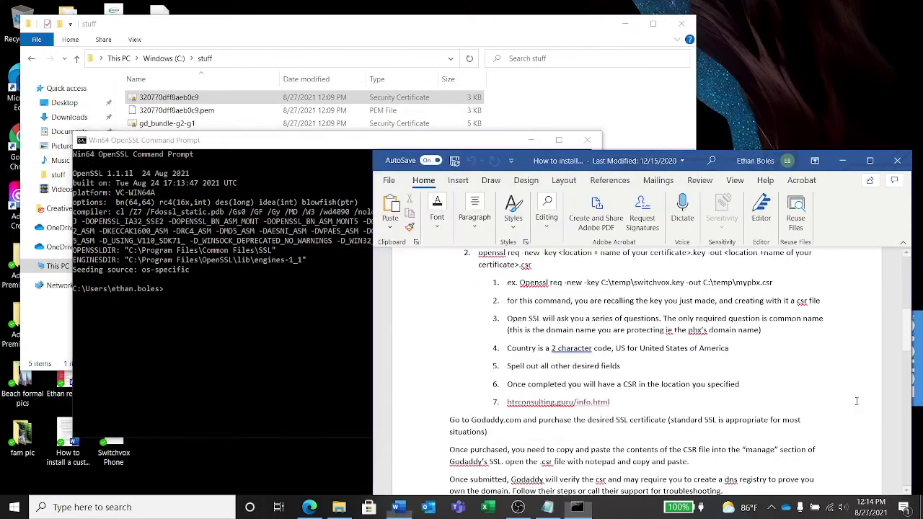
{"action": "scroll", "coordinate": [857, 401], "scroll_direction": "down", "scroll_amount": 1}
{"action": "scroll", "coordinate": [857, 401], "scroll_direction": "up", "scroll_amount": 5}
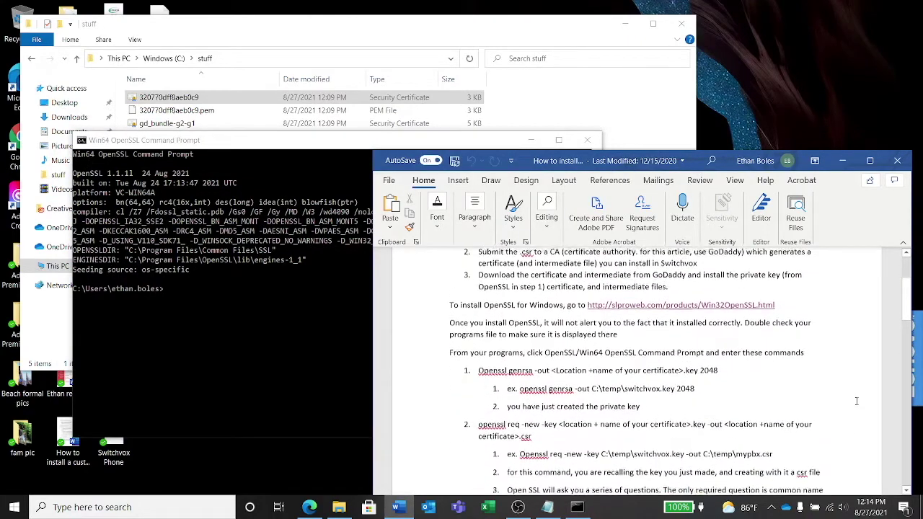
{"action": "scroll", "coordinate": [857, 401], "scroll_direction": "down", "scroll_amount": 3}
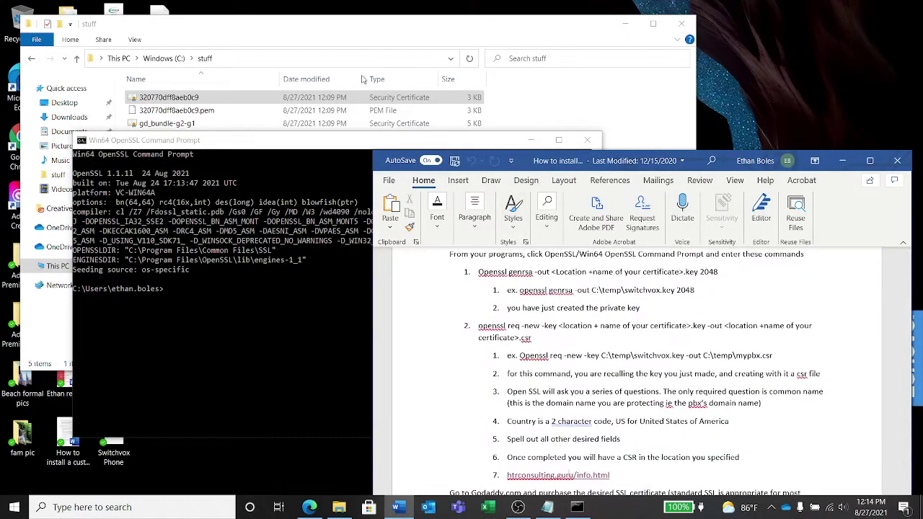
{"action": "left_click", "coordinate": [350, 32]}
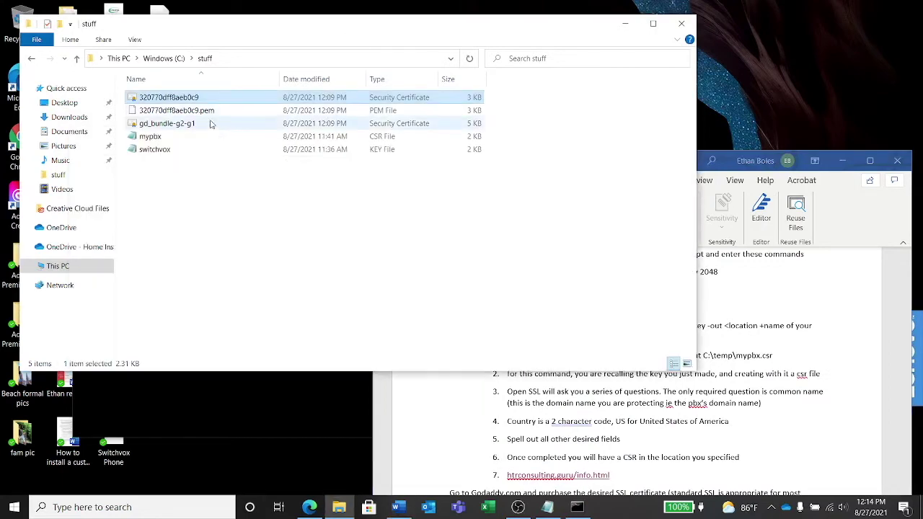
{"action": "left_click", "coordinate": [200, 98]}
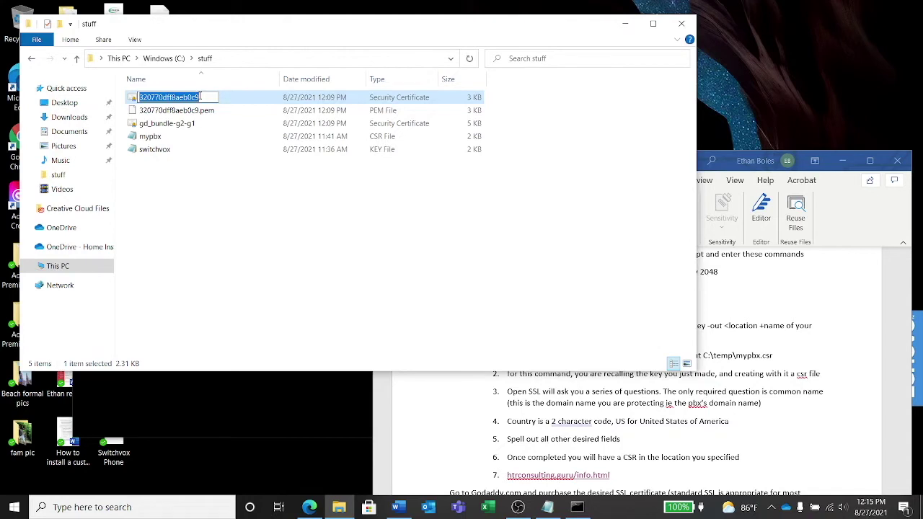
- Rename 320770dff8aeb0c9 to 'cert' and begin the openssl x509 command in the console
{"action": "type", "text": "cert"}
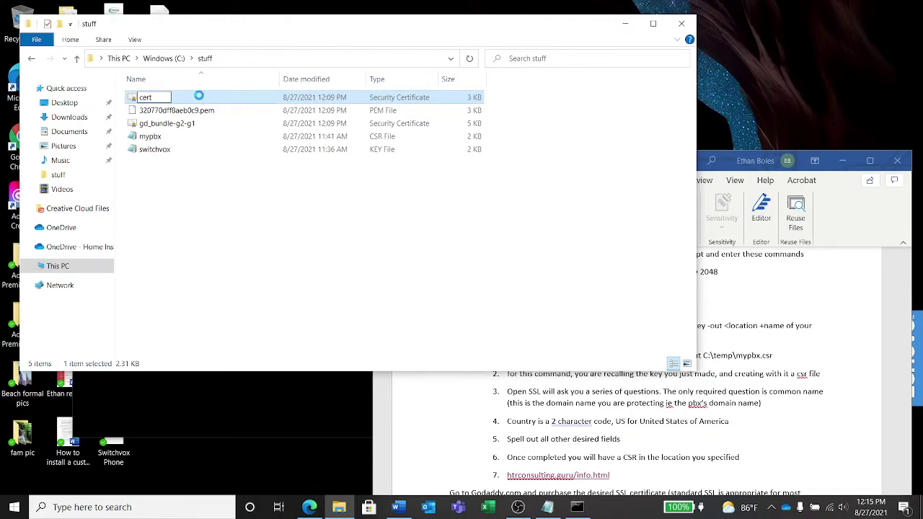
{"action": "key", "text": "Return"}
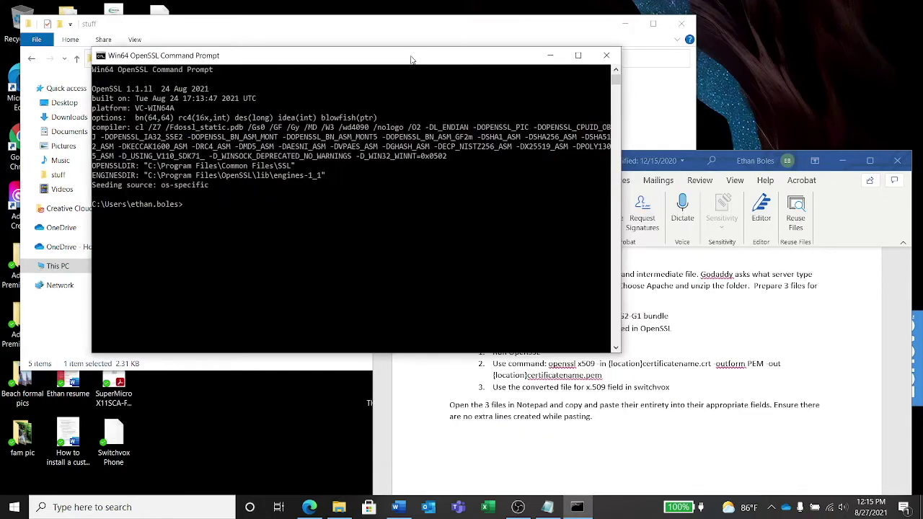
{"action": "type", "text": "openssl x509"}
- Convert c:\stuff\cert.crt to PEM as c:\stuff\newcert.pem and check the stuff folder
{"action": "type", "text": "-in c:\\stuff\\cert"}
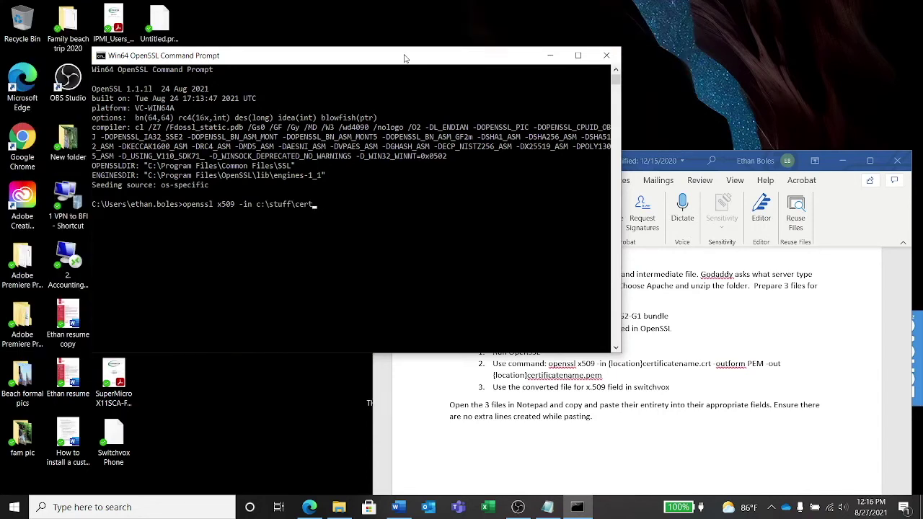
{"action": "type", "text": ".crt -outform PEM -out"}
{"action": "type", "text": "c:\\stuff\\newcert."}
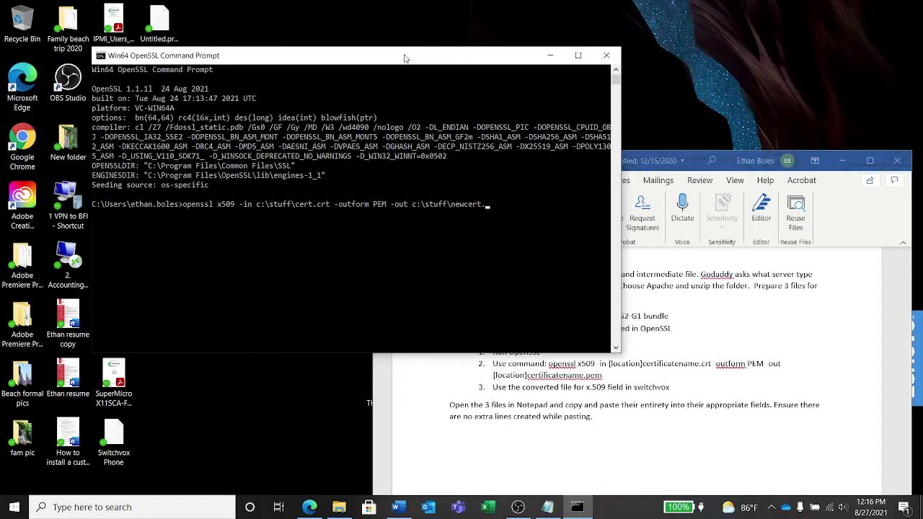
{"action": "type", "text": "pem"}
{"action": "key", "text": "Return"}
{"action": "left_click", "coordinate": [338, 507]}
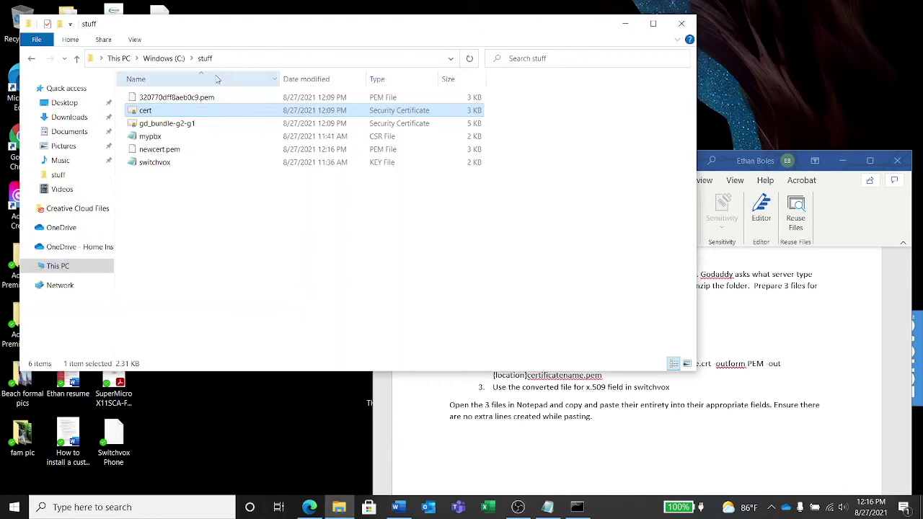
{"action": "left_click", "coordinate": [196, 152]}
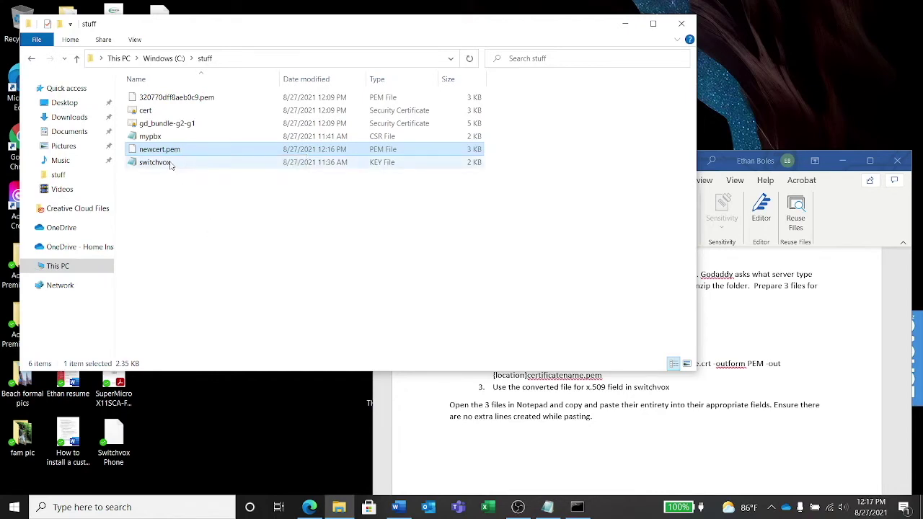
{"action": "left_click", "coordinate": [171, 164]}
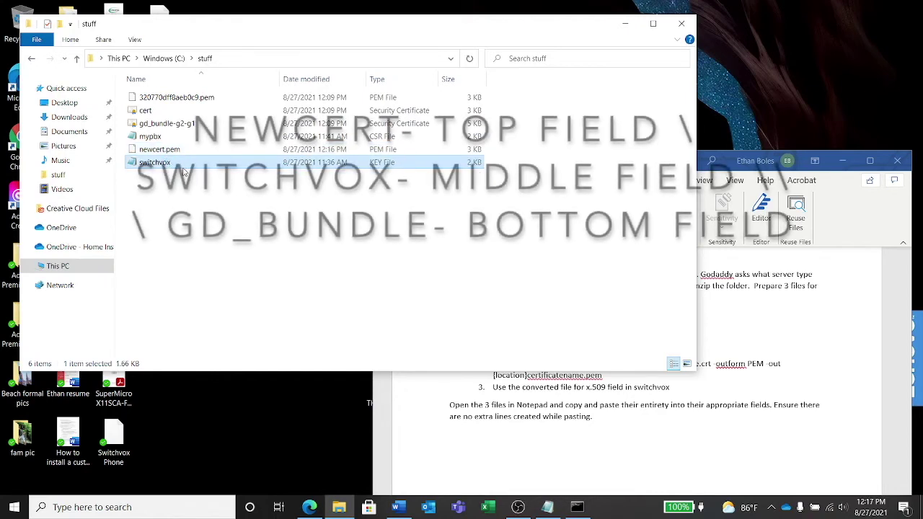
{"action": "left_click", "coordinate": [181, 151]}
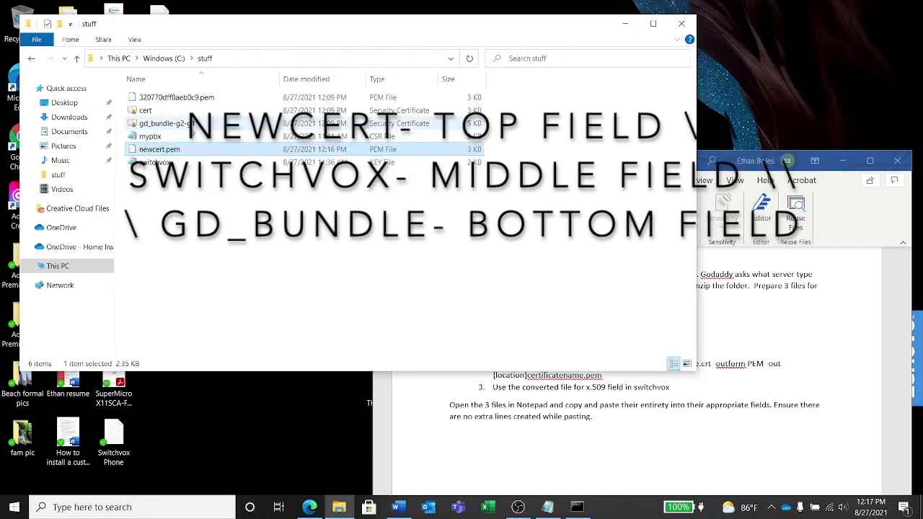
{"action": "left_click", "coordinate": [193, 126]}
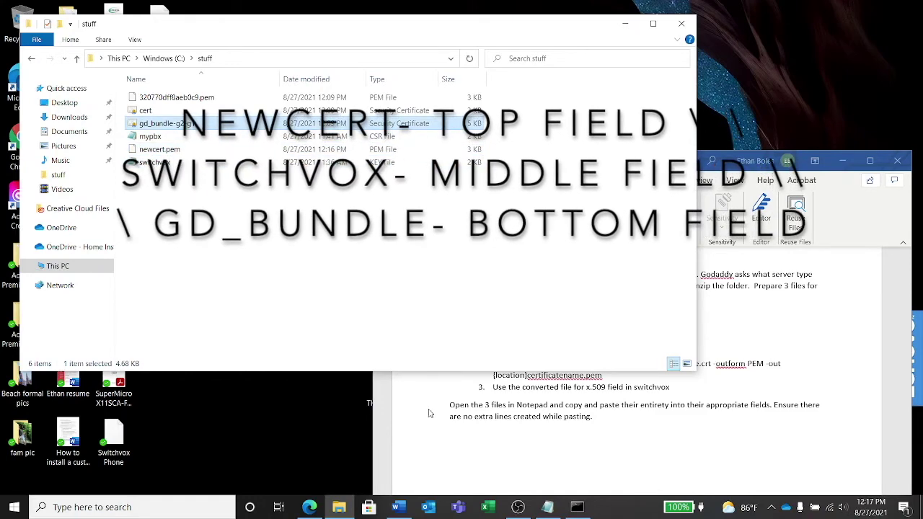
- Return to the Switchvox HTTPS and Proxy settings page in the browser
{"action": "left_click", "coordinate": [312, 507]}
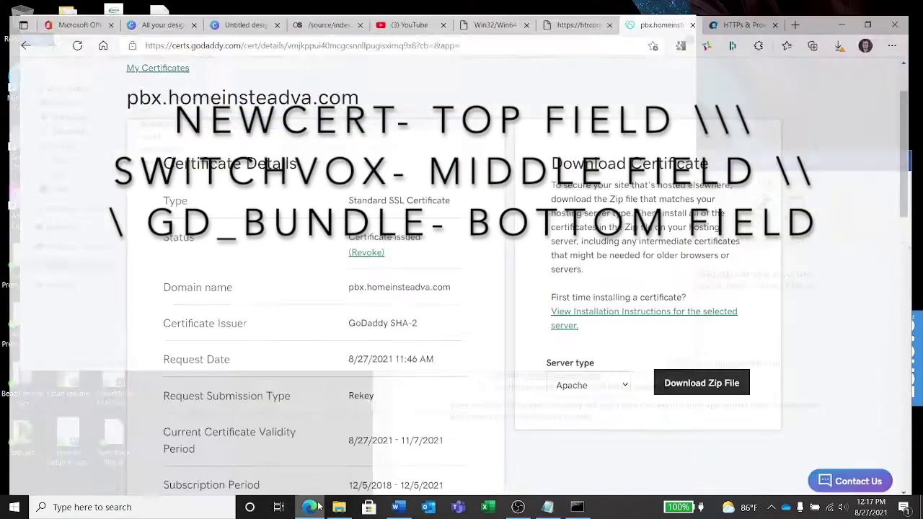
{"action": "left_click", "coordinate": [750, 9]}
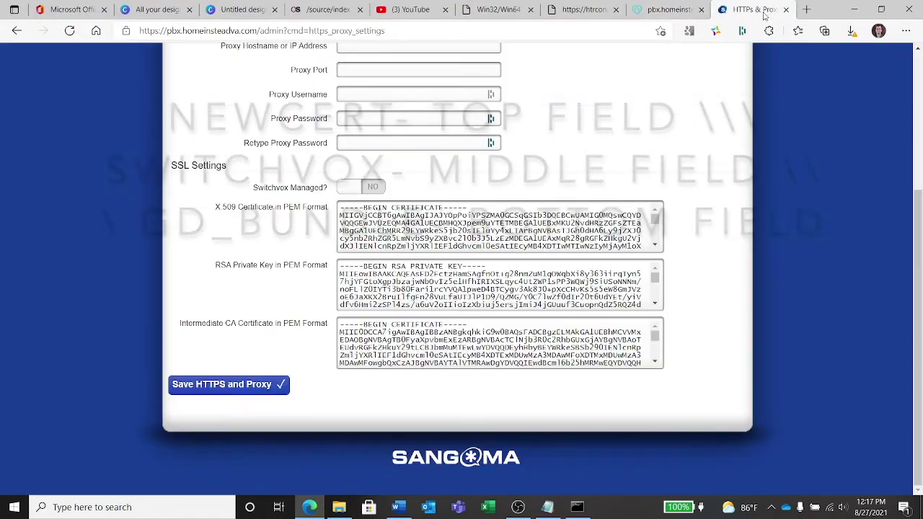
{"action": "scroll", "coordinate": [730, 159], "scroll_direction": "up", "scroll_amount": 3}
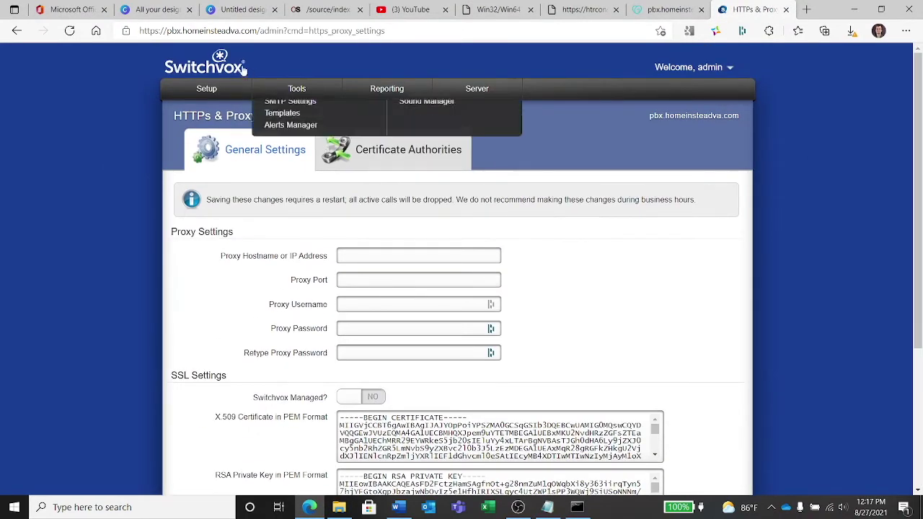
{"action": "left_click", "coordinate": [220, 62]}
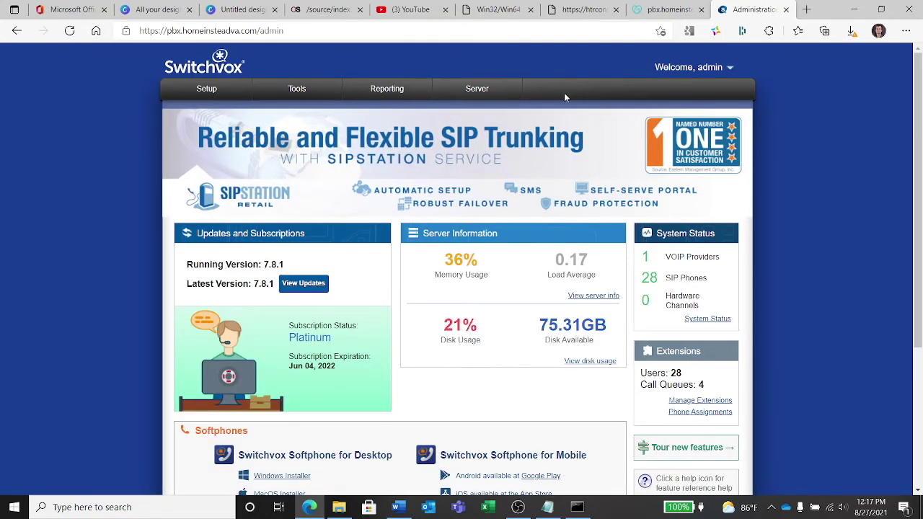
{"action": "mouse_move", "coordinate": [480, 88]}
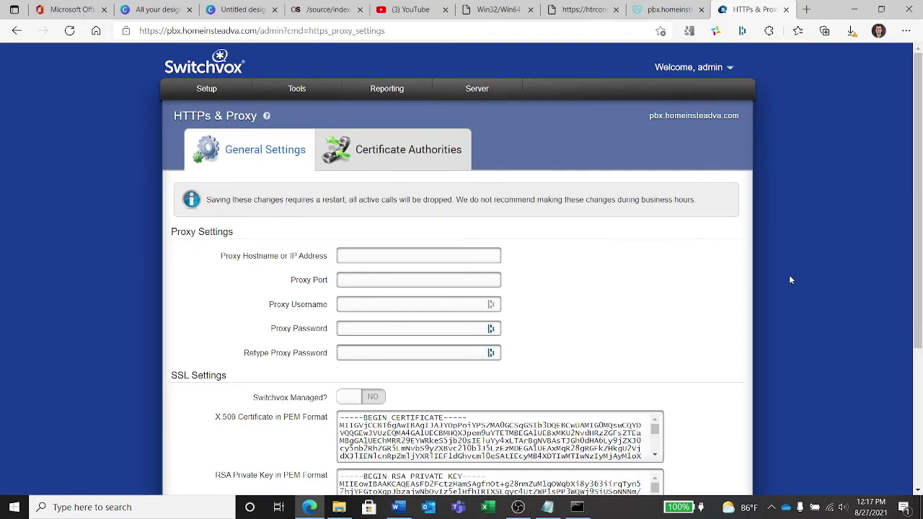
{"action": "scroll", "coordinate": [790, 280], "scroll_direction": "down", "scroll_amount": 3}
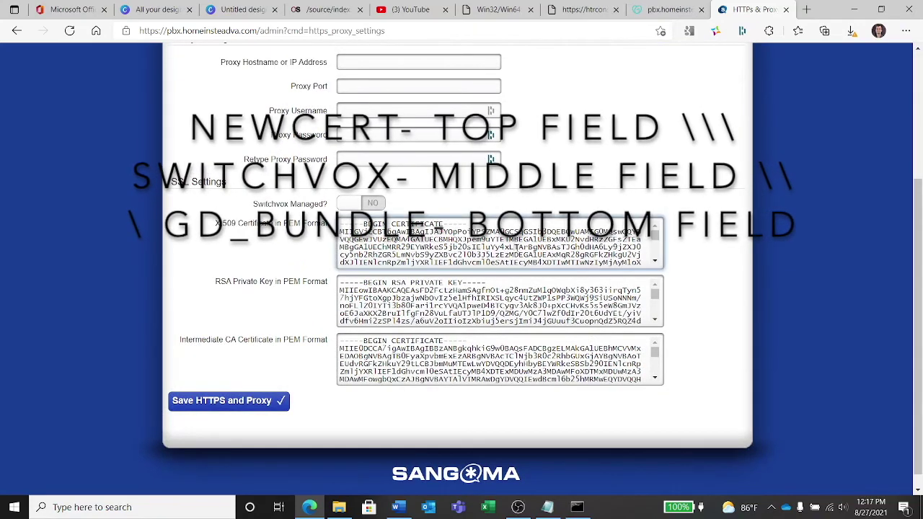
- Clear the old X.509 certificate, RSA private key and Intermediate CA certificate text
{"action": "triple_click", "coordinate": [490, 246]}
{"action": "key", "text": "ctrl+a"}
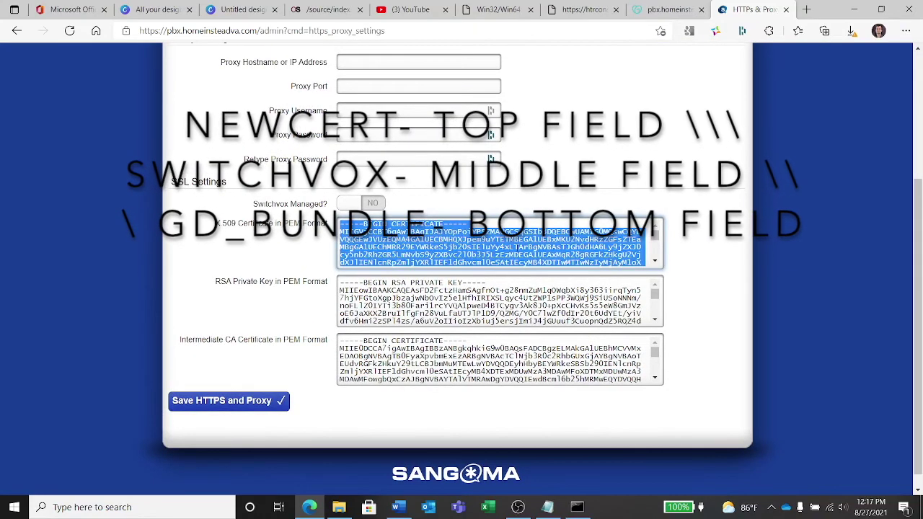
{"action": "key", "text": "BackSpace"}
{"action": "left_click", "coordinate": [513, 286]}
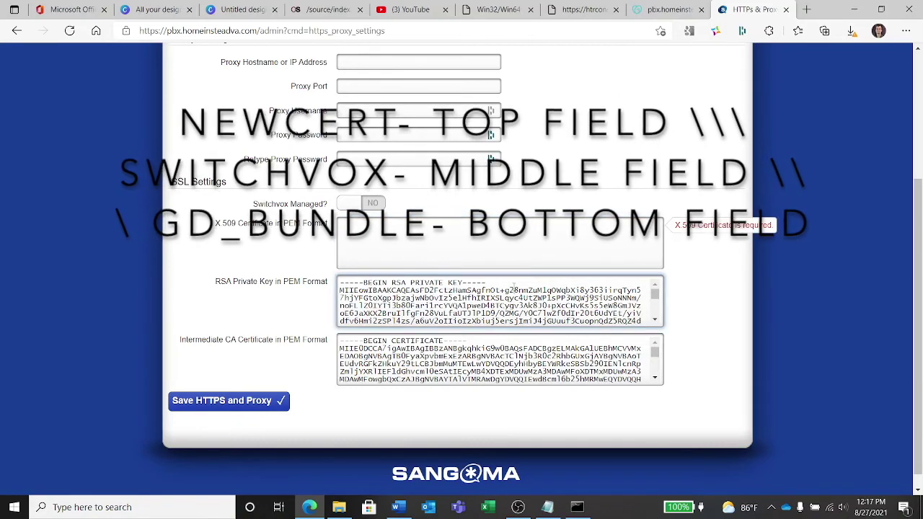
{"action": "key", "text": "ctrl+a"}
{"action": "key", "text": "BackSpace"}
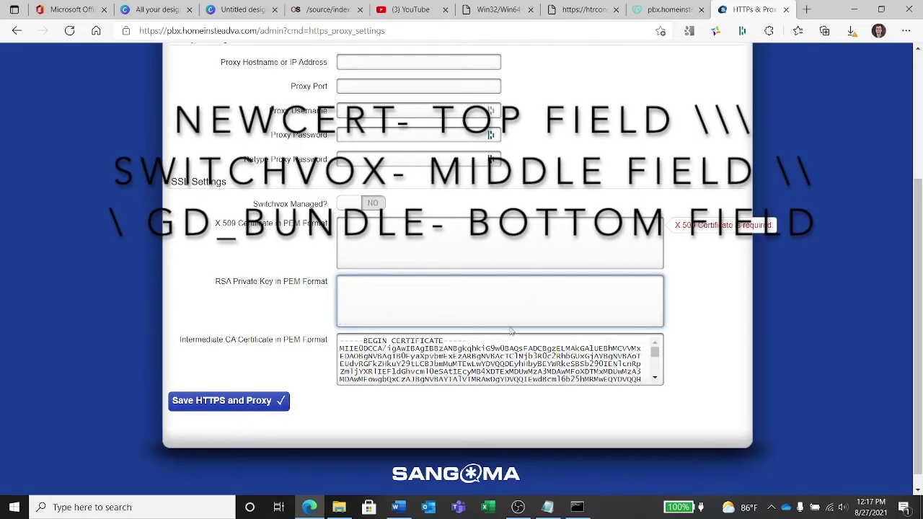
{"action": "left_click", "coordinate": [509, 342]}
{"action": "key", "text": "ctrl+a"}
{"action": "key", "text": "BackSpace"}
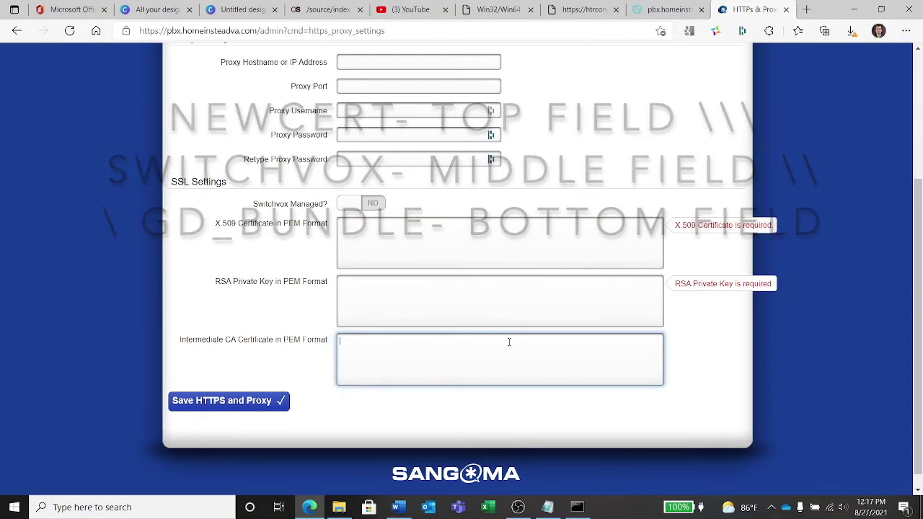
{"action": "left_click", "coordinate": [339, 507]}
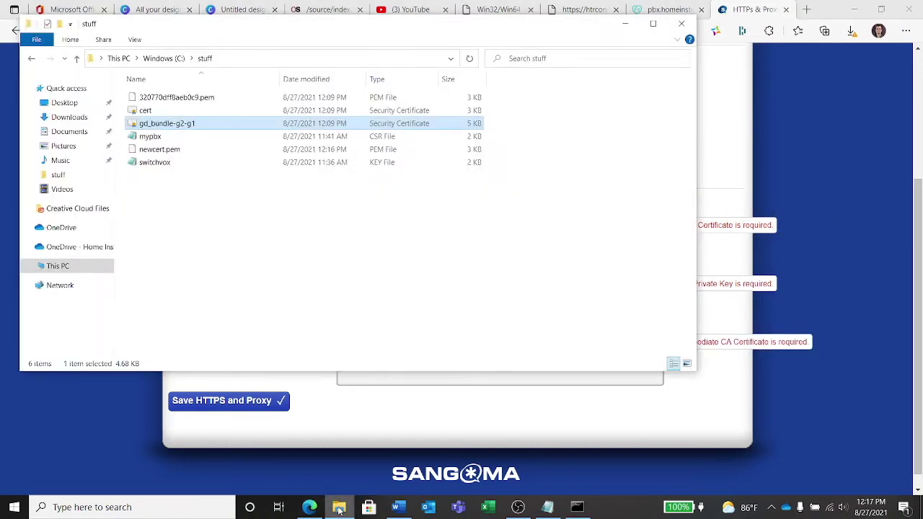
- Open gd_bundle-g2-g1 in Notepad and paste its text into the Intermediate CA Certificate box
{"action": "right_click", "coordinate": [187, 123]}
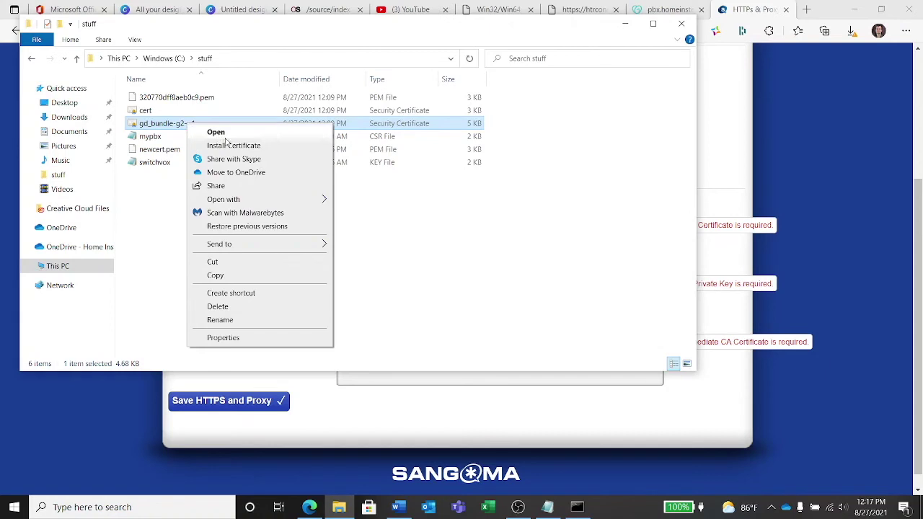
{"action": "mouse_move", "coordinate": [269, 200]}
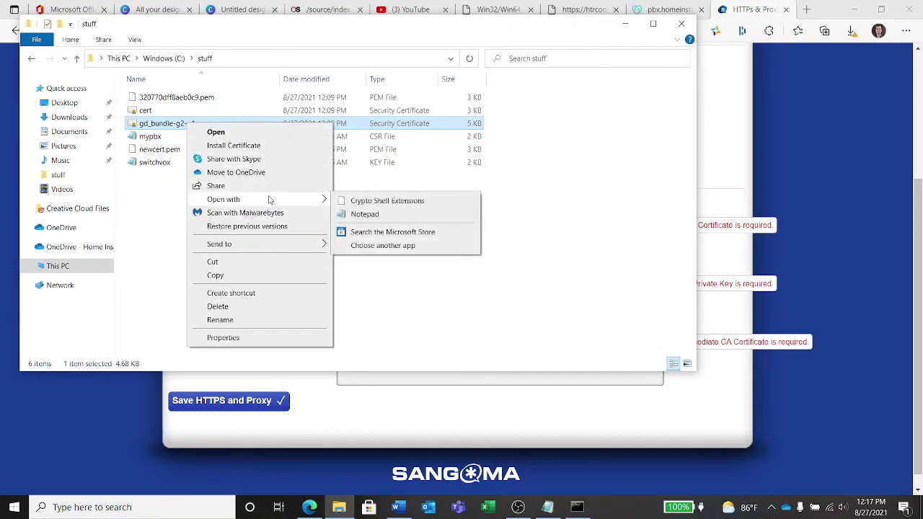
{"action": "left_click", "coordinate": [372, 216]}
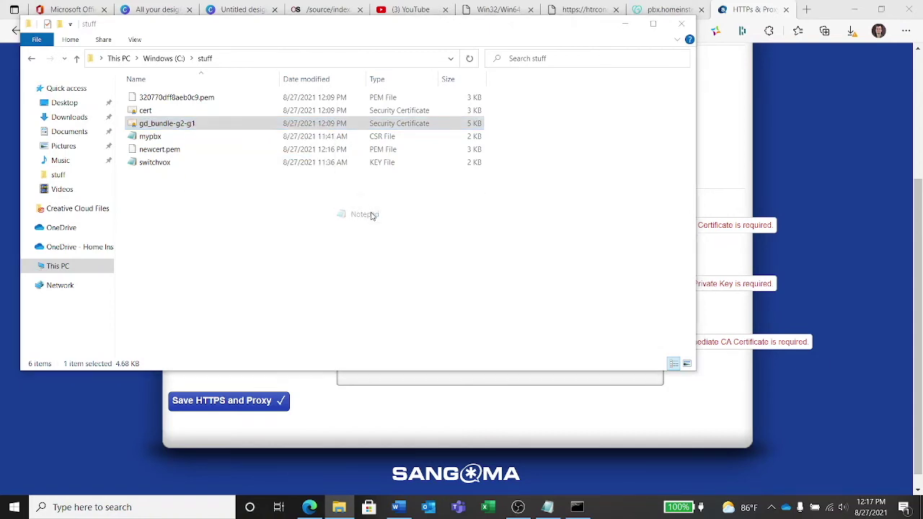
{"action": "left_click", "coordinate": [513, 271]}
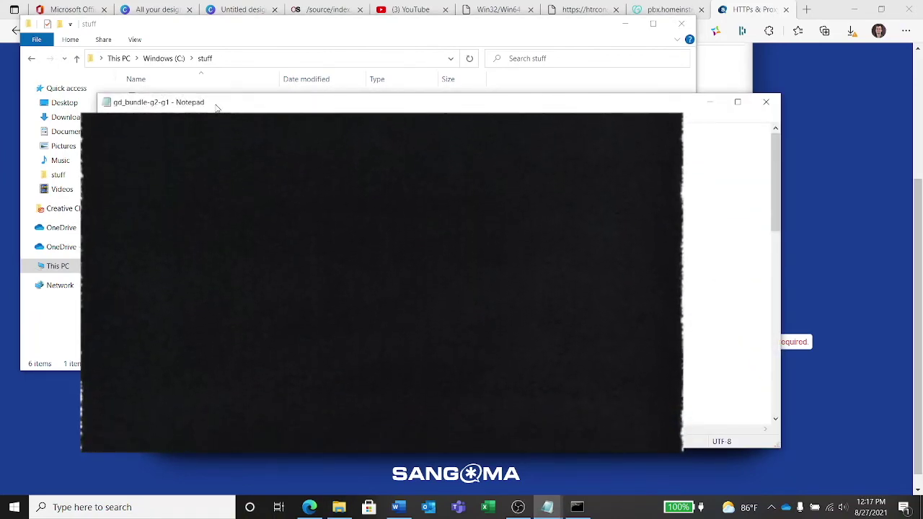
{"action": "scroll", "coordinate": [382, 281], "scroll_direction": "down", "scroll_amount": 10}
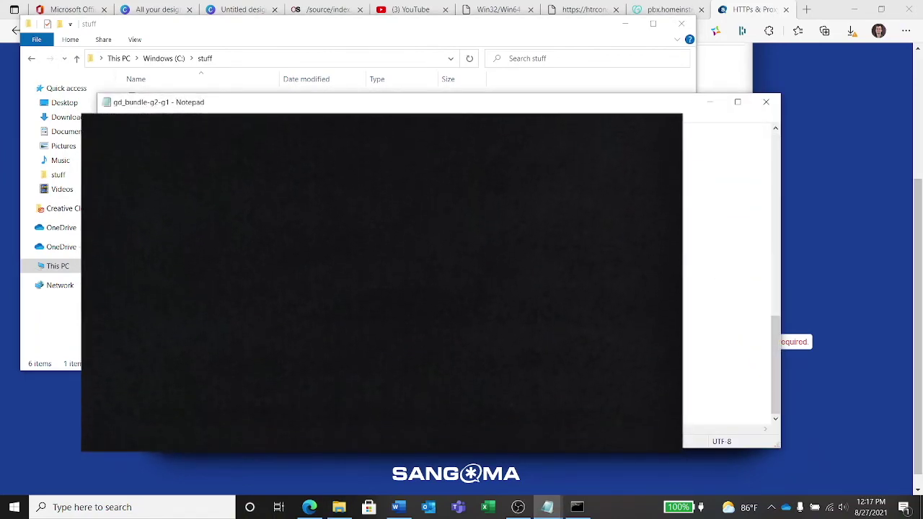
{"action": "left_click", "coordinate": [881, 251]}
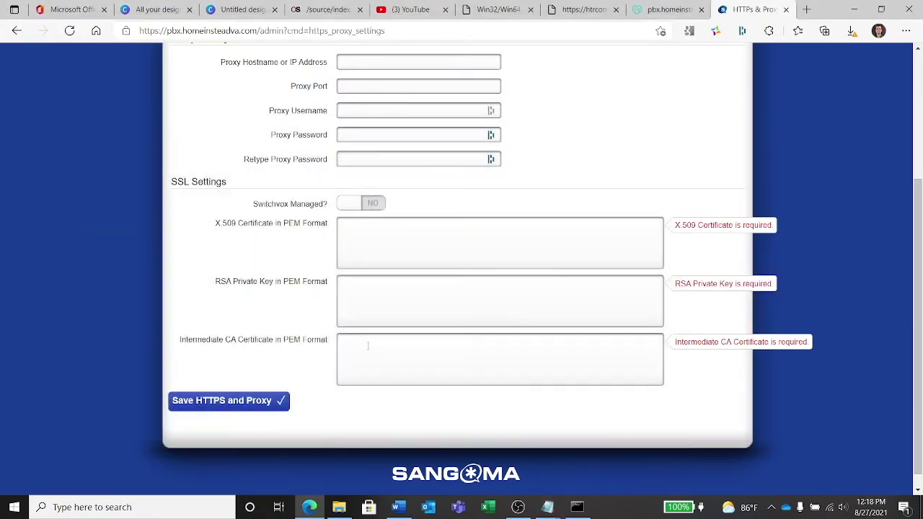
{"action": "left_click", "coordinate": [353, 338]}
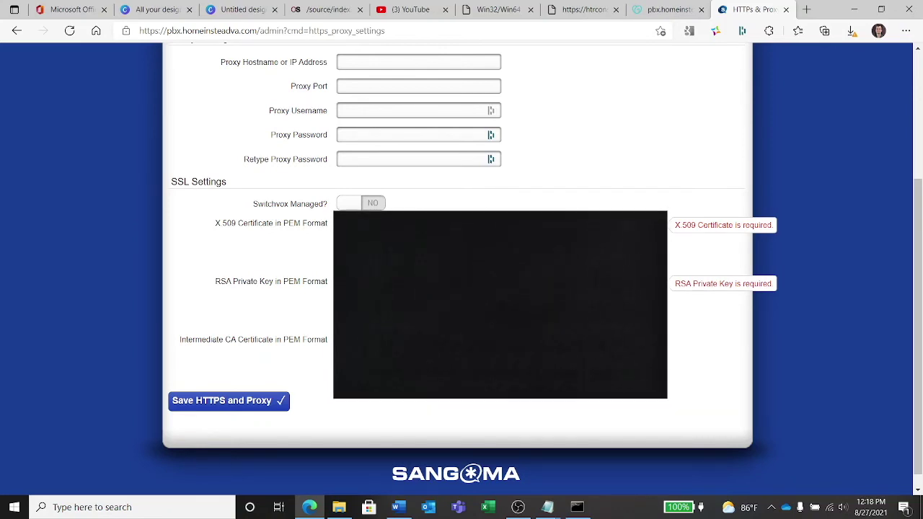
{"action": "key", "text": "alt+Tab"}
{"action": "key", "text": "Escape"}
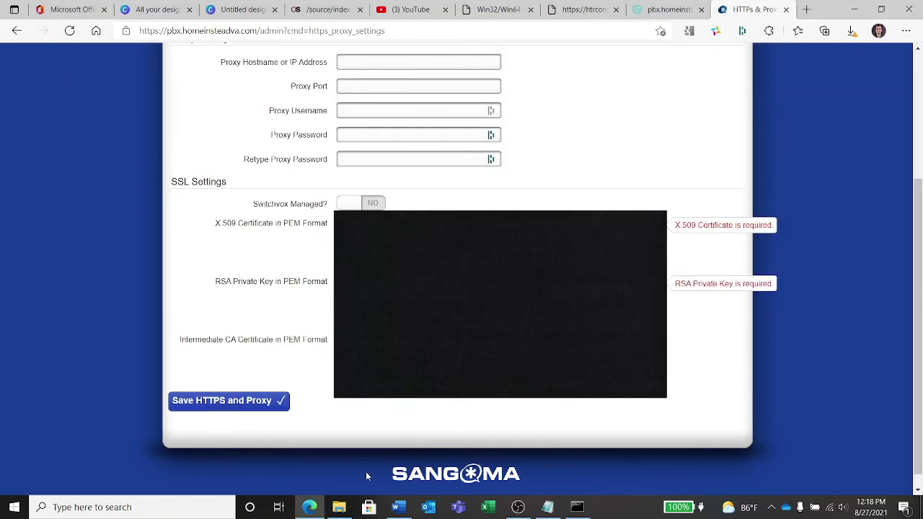
- Open newcert.pem in Notepad and paste its certificate into Switchvox's X.509 Certificate box
{"action": "left_click", "coordinate": [339, 507]}
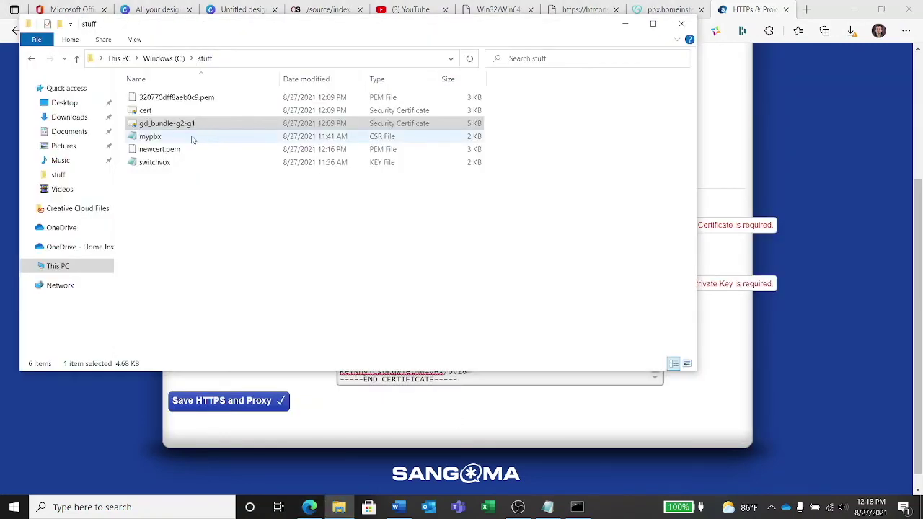
{"action": "left_click", "coordinate": [178, 139]}
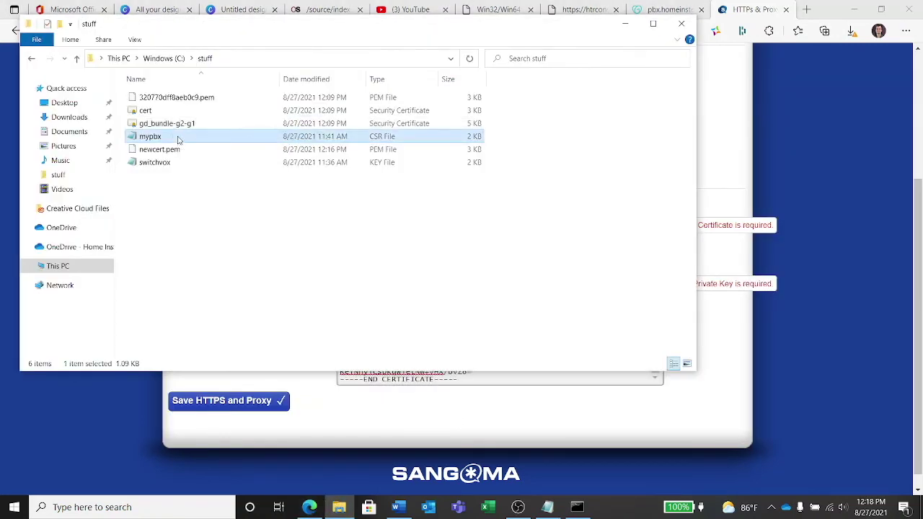
{"action": "left_click", "coordinate": [188, 153]}
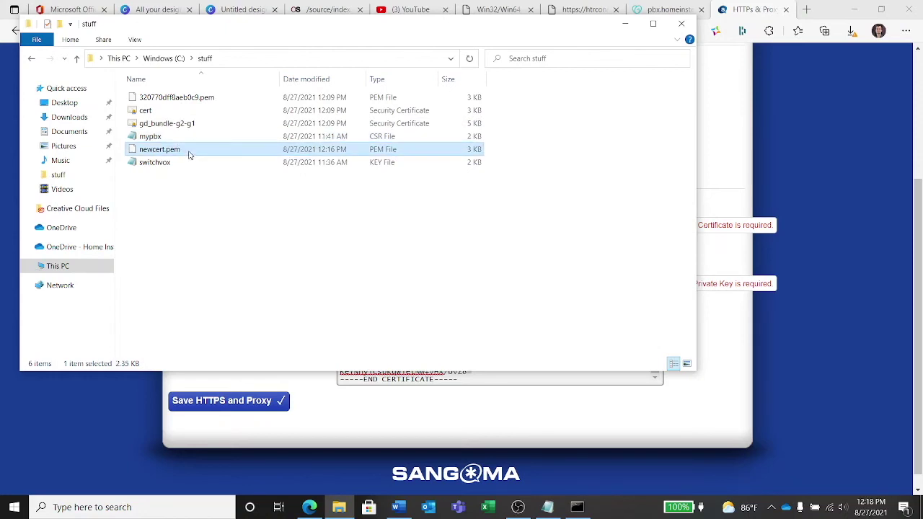
{"action": "right_click", "coordinate": [189, 154]}
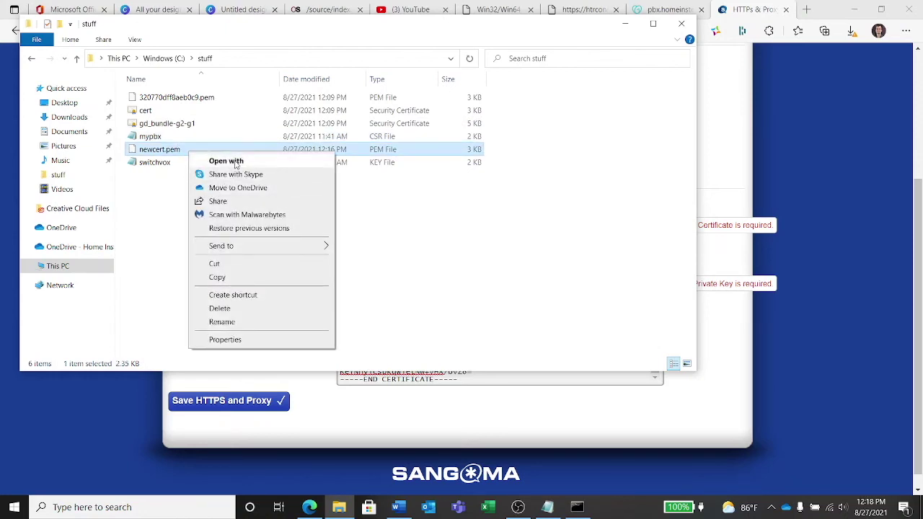
{"action": "left_click", "coordinate": [234, 161]}
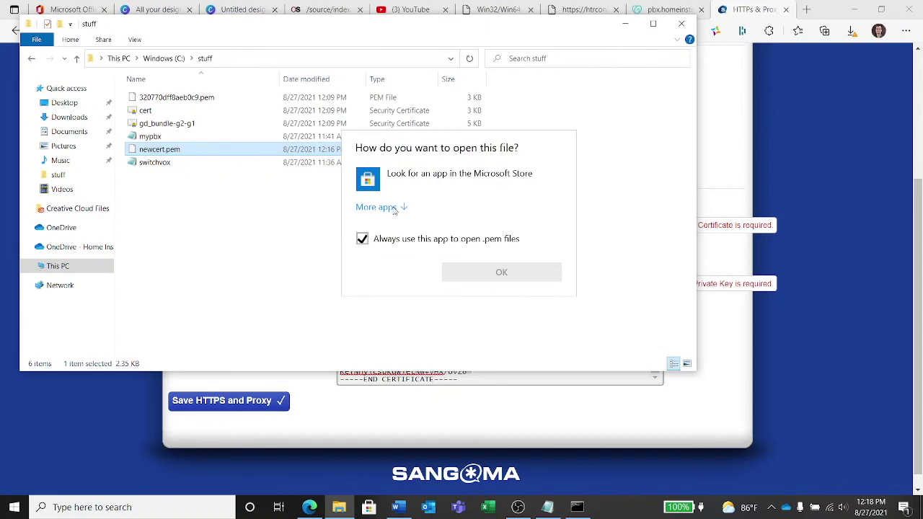
{"action": "left_click", "coordinate": [395, 209]}
{"action": "left_click", "coordinate": [402, 266]}
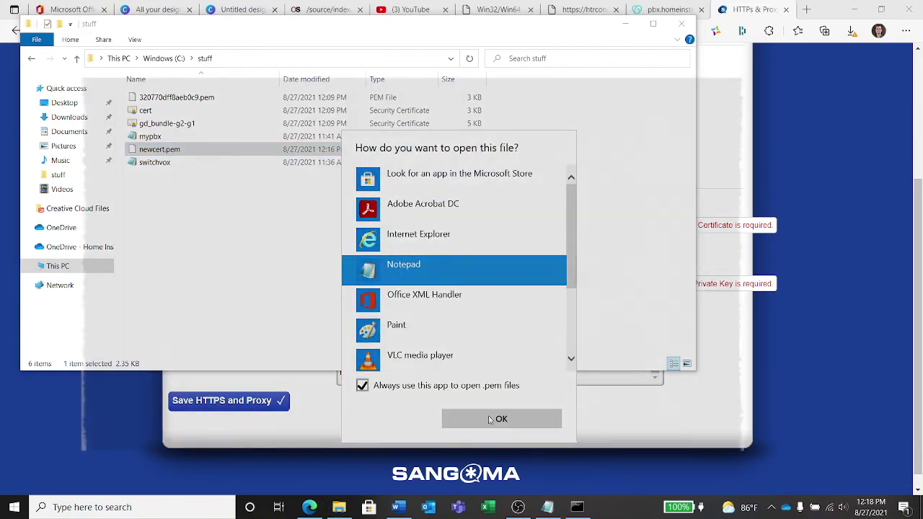
{"action": "left_click", "coordinate": [491, 419]}
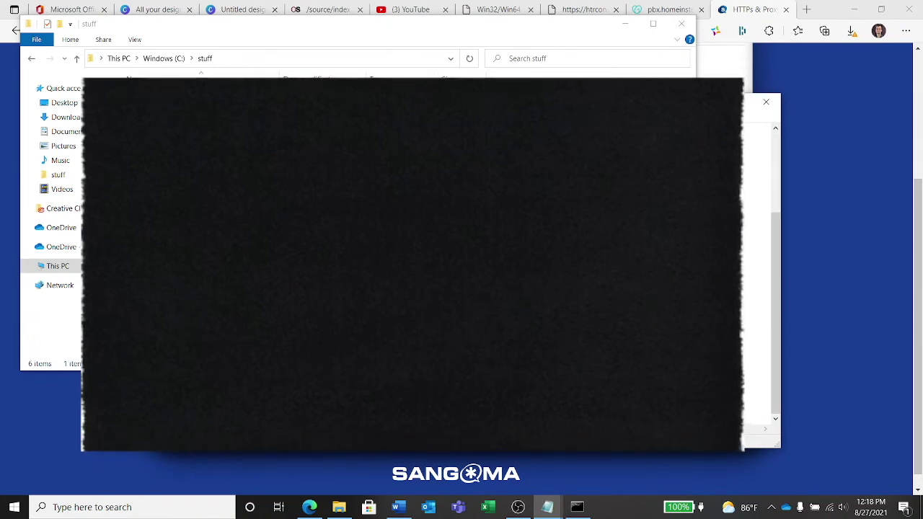
{"action": "left_click", "coordinate": [839, 216]}
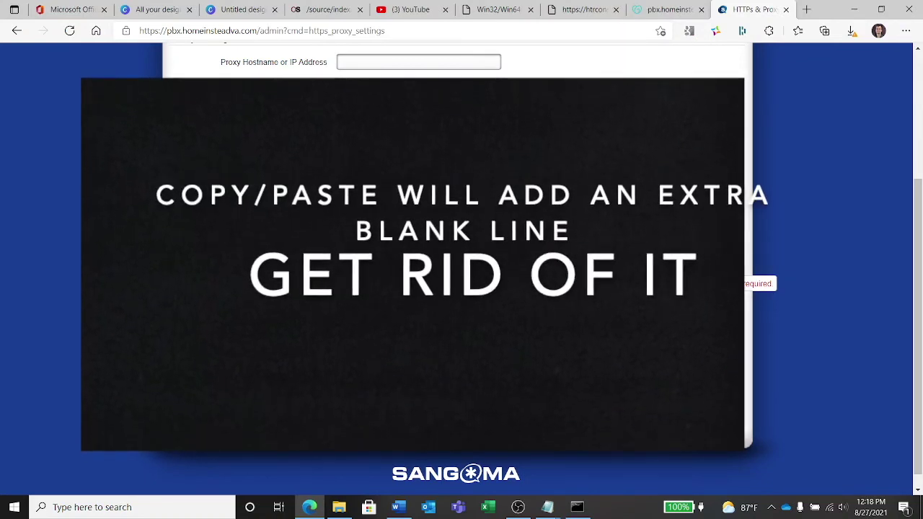
{"action": "key", "text": "alt+Tab"}
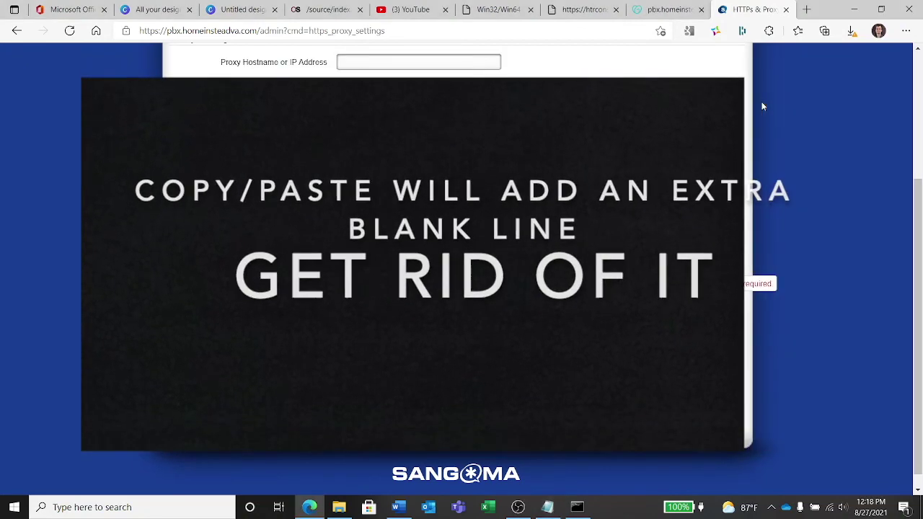
{"action": "key", "text": "alt+Tab"}
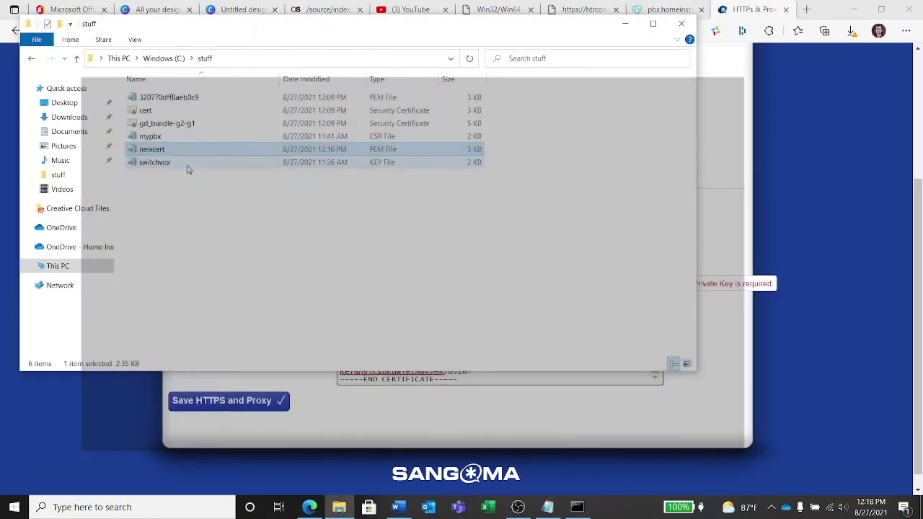
- Open switchvox.key in Notepad and paste the key into the RSA Private Key box
{"action": "left_click", "coordinate": [186, 165]}
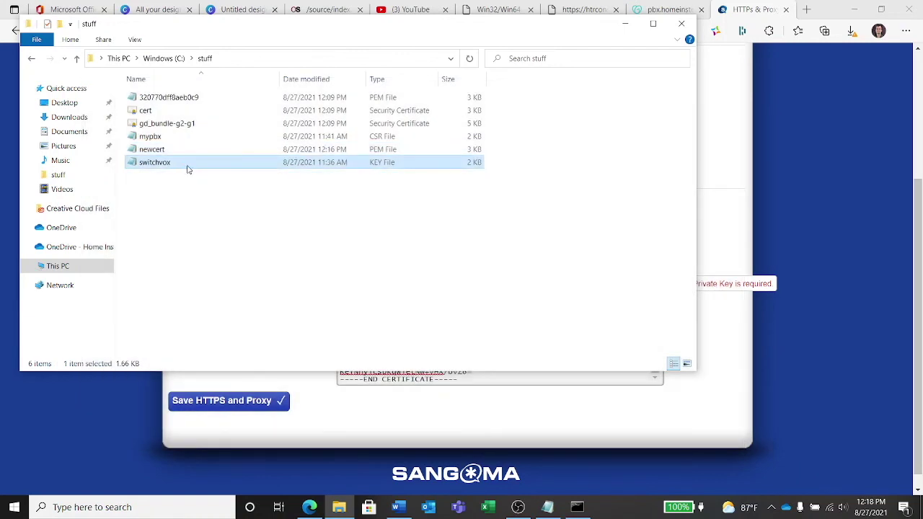
{"action": "right_click", "coordinate": [162, 166]}
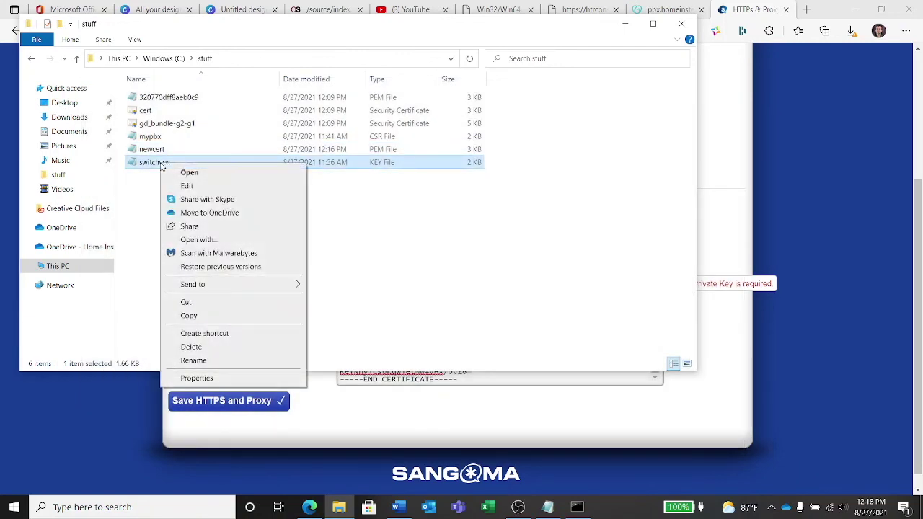
{"action": "left_click", "coordinate": [211, 244]}
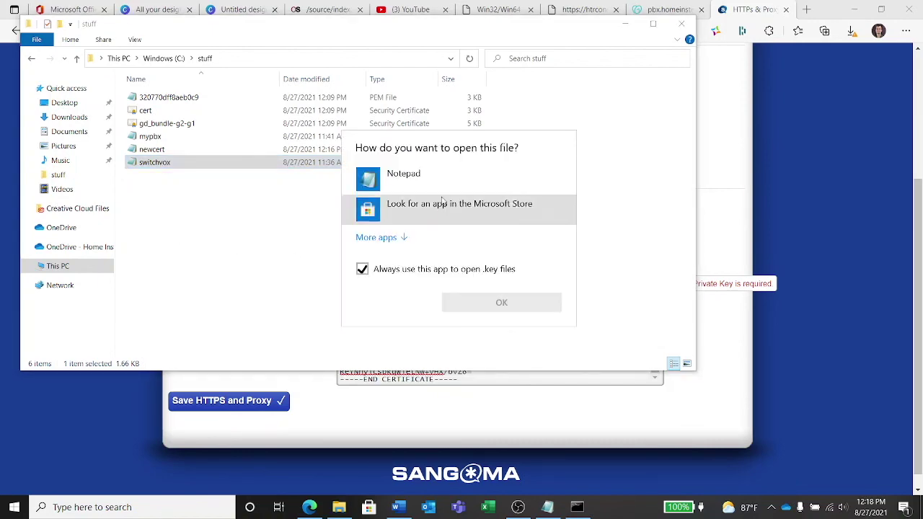
{"action": "double_click", "coordinate": [437, 180]}
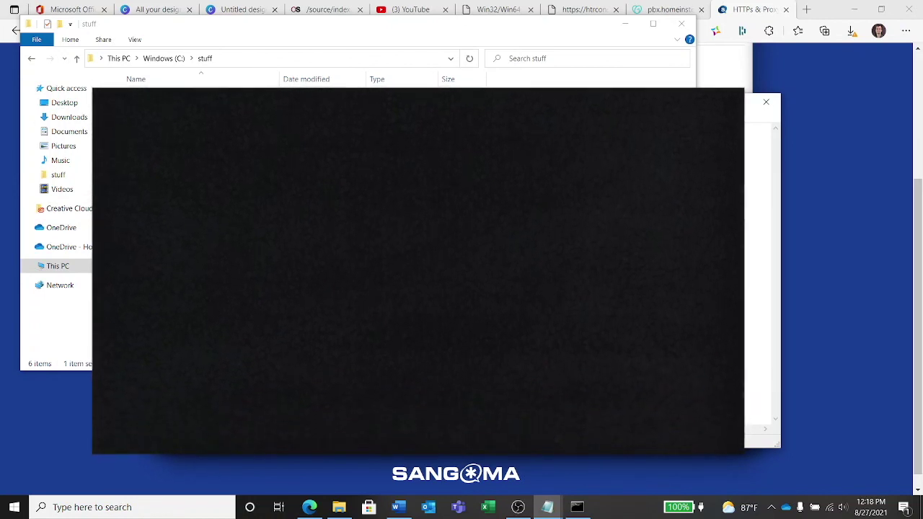
{"action": "left_click", "coordinate": [862, 254]}
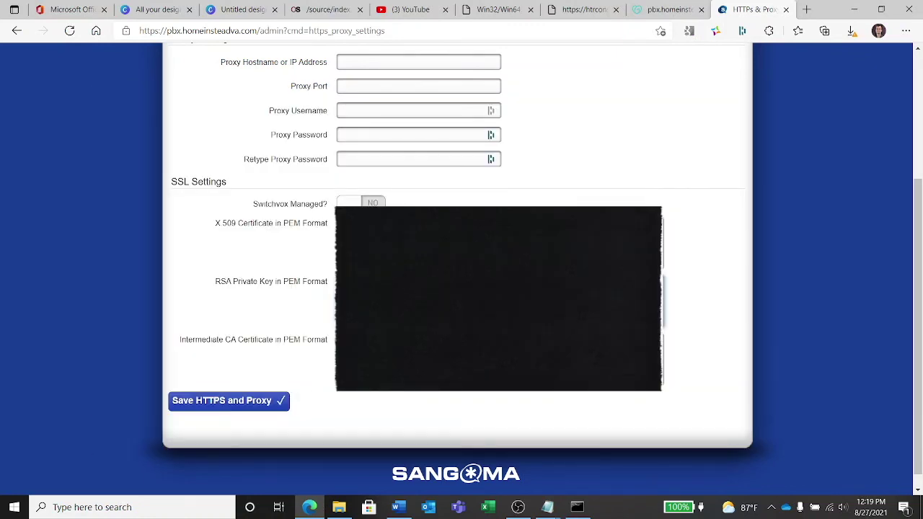
- Save HTTPS and Proxy, applying the new certificate, key and intermediate bundle
{"action": "left_click", "coordinate": [247, 400]}
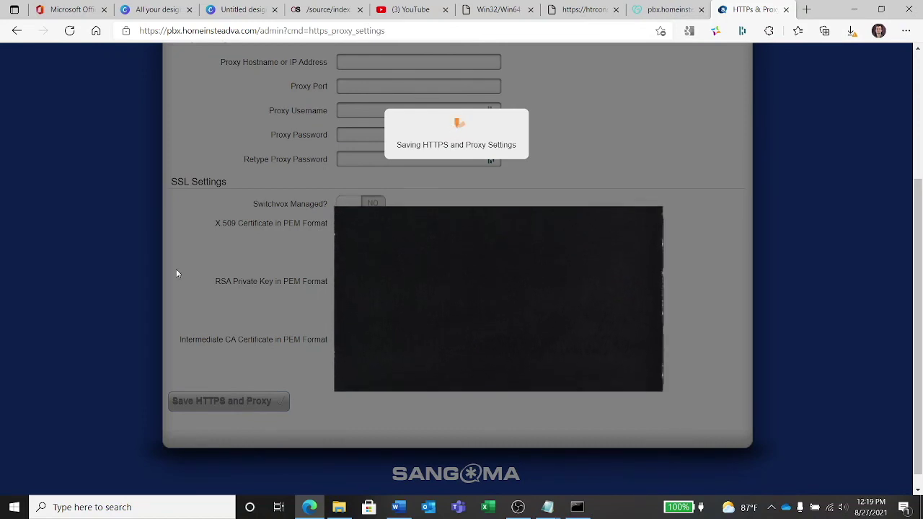